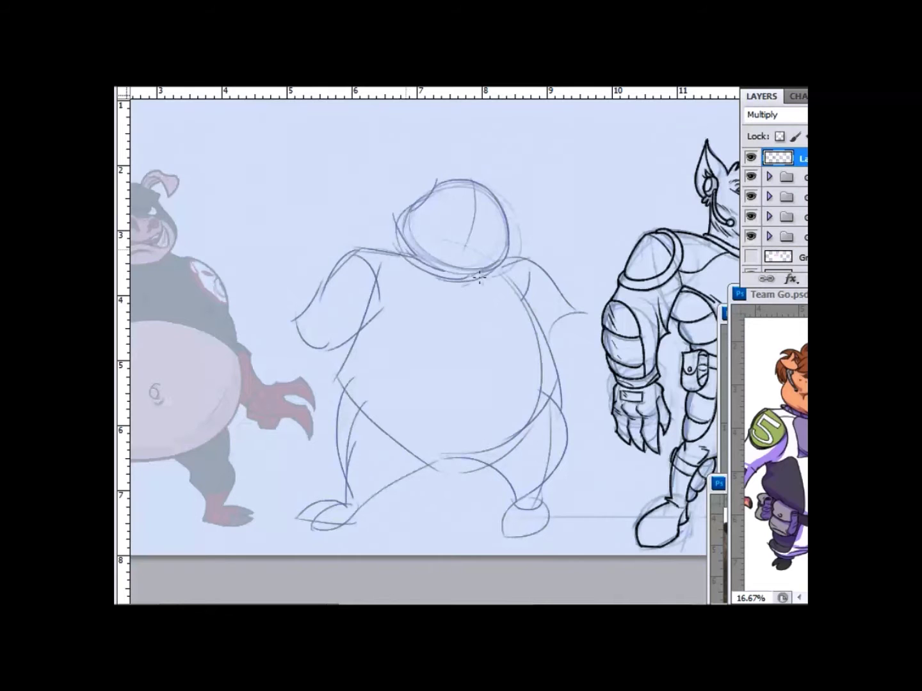
Sketch the pig's outer leg contours, both forearms and the round fist shapes in loose construction lines
left_click_drag(354, 413, 346, 487)
left_click_drag(551, 375, 564, 441)
mouse_move(292, 303)
left_mouse_down()
mouse_move(277, 401)
mouse_move(308, 412)
left_mouse_up()
mouse_move(598, 333)
left_mouse_down()
mouse_move(553, 320)
mouse_move(570, 400)
left_mouse_up()
mouse_move(532, 339)
left_mouse_down()
mouse_move(603, 396)
mouse_move(608, 392)
left_mouse_up()
mouse_move(573, 312)
left_mouse_down()
mouse_move(584, 336)
mouse_move(581, 324)
left_mouse_up()
left_click_drag(290, 310, 314, 308)
Hide the two layer groups below the top group, including the armored wolf, and undo the last stroke at the pig's right-hand fist
left_click_drag(750, 196, 750, 216)
mouse_move(601, 422)
left_mouse_down()
mouse_move(627, 383)
mouse_move(607, 417)
left_mouse_up()
key("ctrl+z")
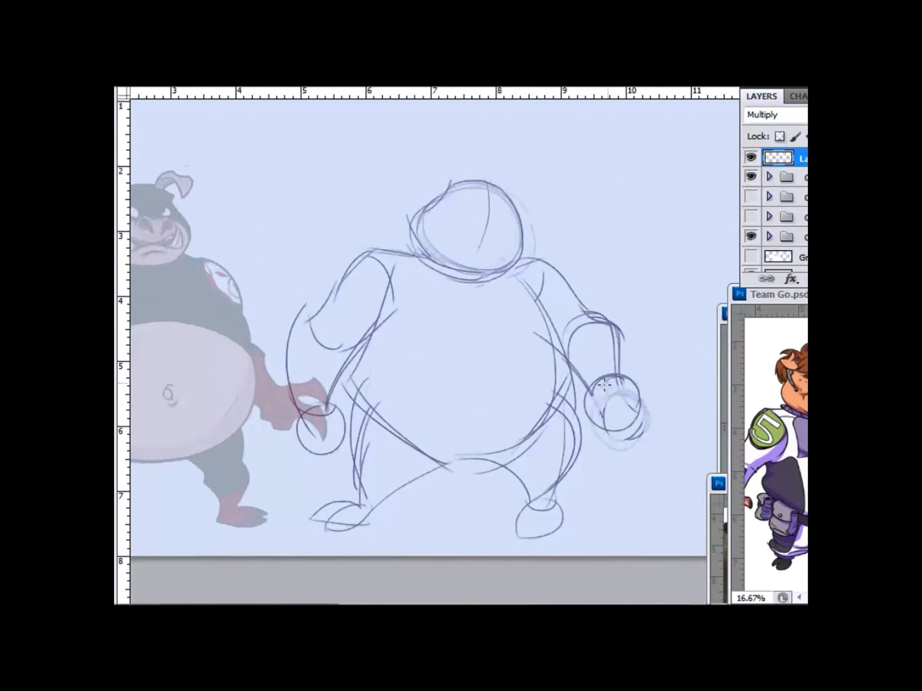
Sketch the pig's head top and floppy ears, plus the face with eyes, snout and open mouth
mouse_move(442, 211)
left_mouse_down()
mouse_move(458, 194)
mouse_move(477, 212)
mouse_move(440, 168)
mouse_move(528, 217)
left_mouse_up()
left_click_drag(434, 171, 424, 204)
mouse_move(521, 216)
left_mouse_down()
mouse_move(560, 205)
mouse_move(556, 215)
left_mouse_up()
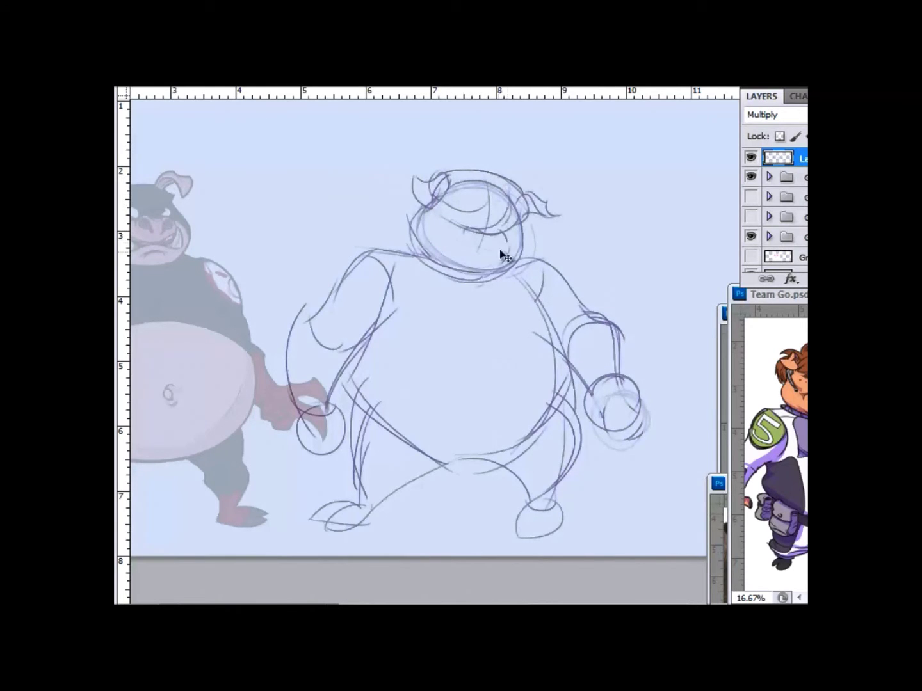
left_click_drag(435, 208, 474, 203)
mouse_move(510, 228)
left_mouse_down()
mouse_move(512, 245)
mouse_move(523, 240)
left_mouse_up()
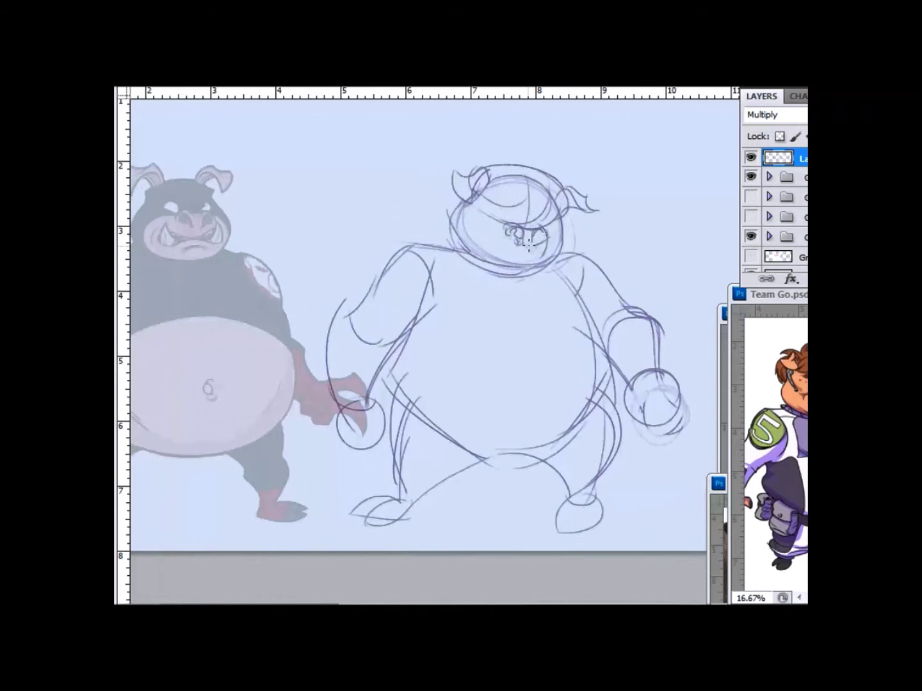
mouse_move(526, 255)
left_mouse_down()
mouse_move(490, 239)
mouse_move(519, 201)
left_mouse_up()
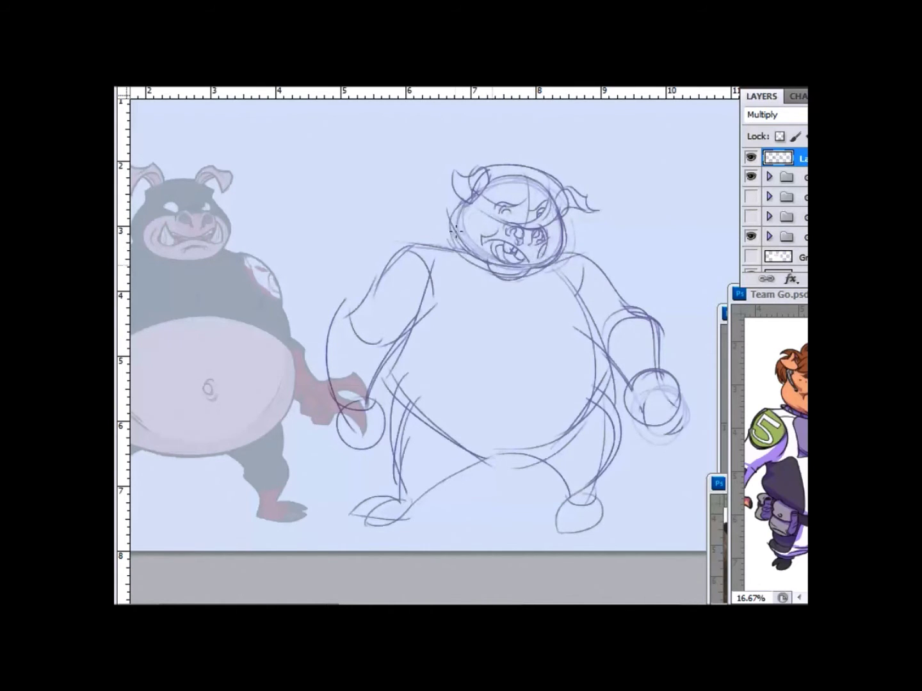
Sketch the spiky hair tufts and fringe over the pig's forehead, undoing the last stray stroke
left_click_drag(507, 215, 550, 187)
left_click_drag(482, 185, 557, 164)
left_click_drag(502, 154, 554, 189)
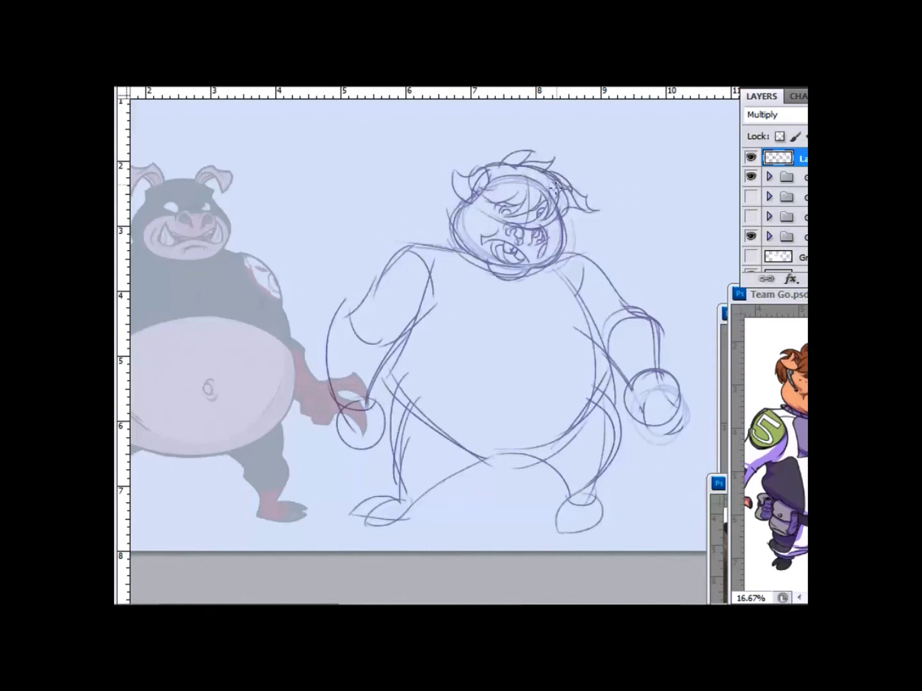
key("ctrl+z")
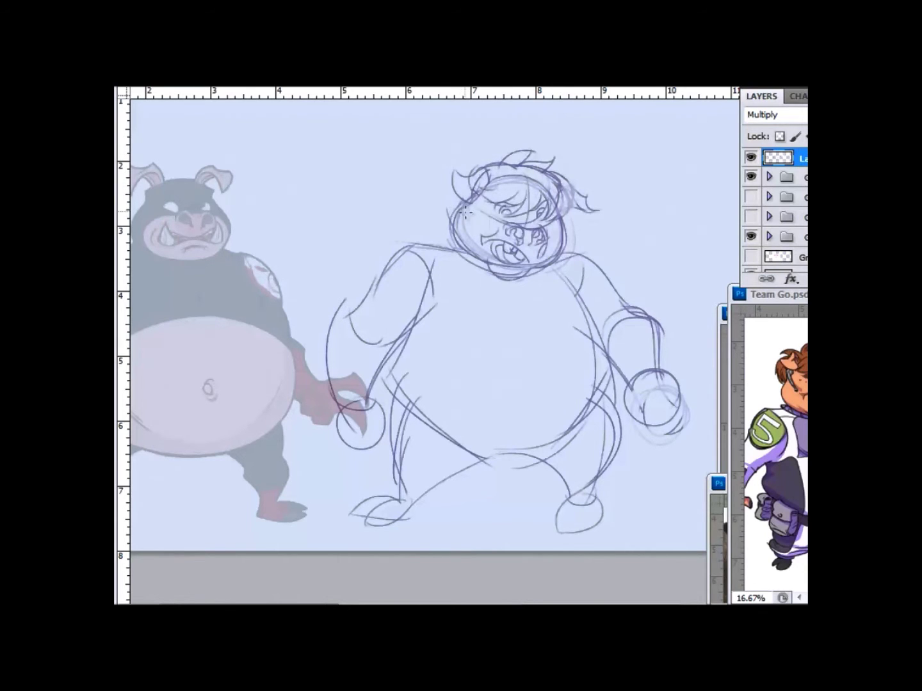
Sketch the sleeve bands on both upper arms, the curved belt under the belly and the left-hand hip pouch
left_click_drag(365, 317, 432, 294)
left_click_drag(574, 292, 618, 298)
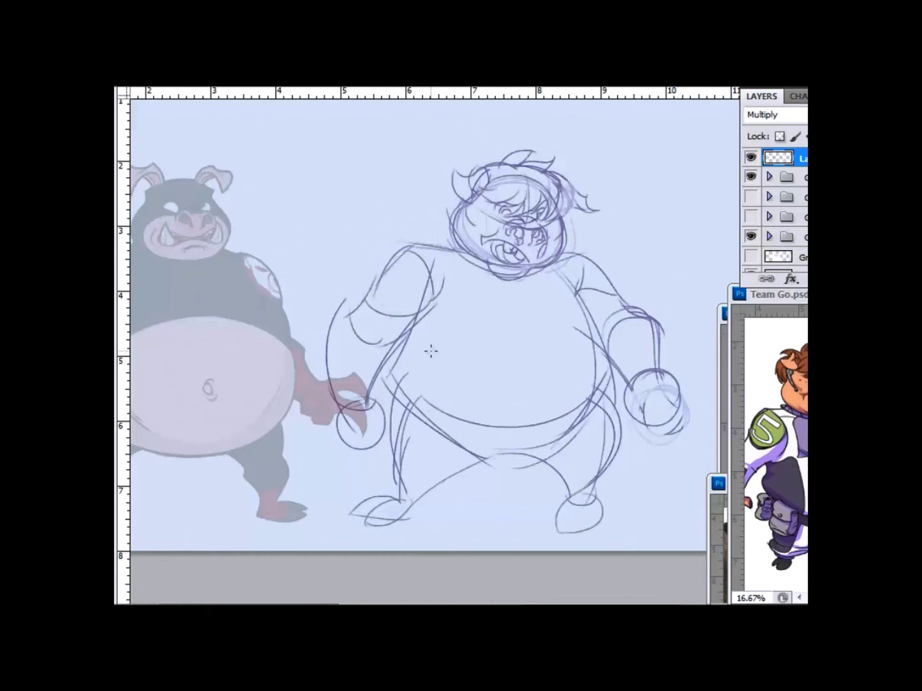
left_click_drag(403, 384, 601, 392)
mouse_move(420, 409)
left_mouse_down()
mouse_move(398, 430)
mouse_move(416, 399)
mouse_move(425, 446)
left_mouse_up()
left_click_drag(384, 384, 377, 435)
Select the pig's head, show the guides, nudge the head slightly left and deselect it
mouse_move(447, 160)
left_mouse_down()
mouse_move(593, 222)
mouse_move(590, 230)
left_mouse_up()
key("ctrl+semicolon")
key("shift+Left")
key("ctrl+d")
Sketch the chest curves across both sides of the torso and add the right-hand hip pouch
left_click_drag(420, 320, 505, 307)
key("ctrl+z")
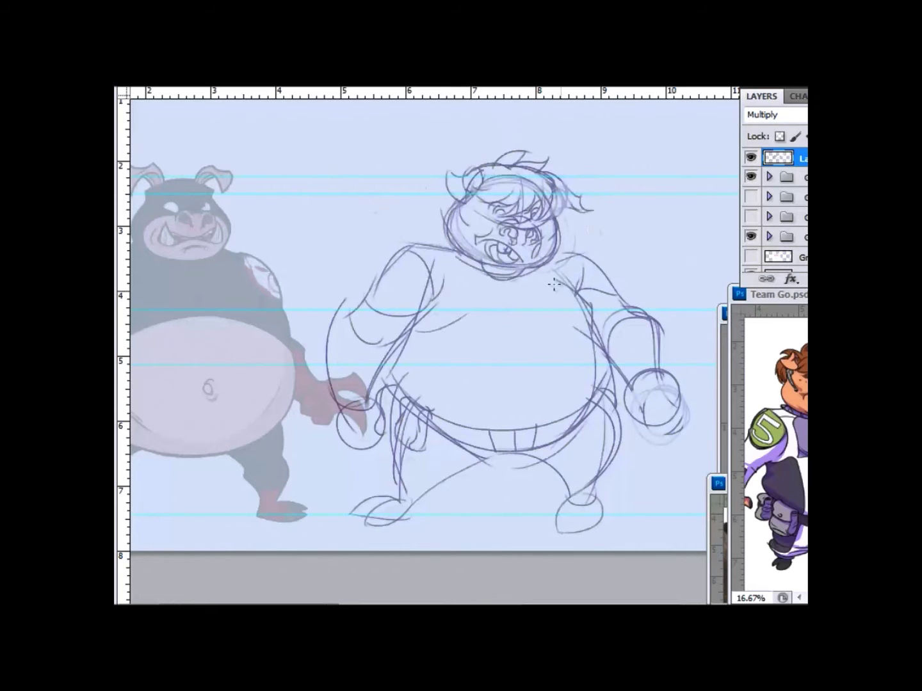
left_click_drag(533, 314, 605, 384)
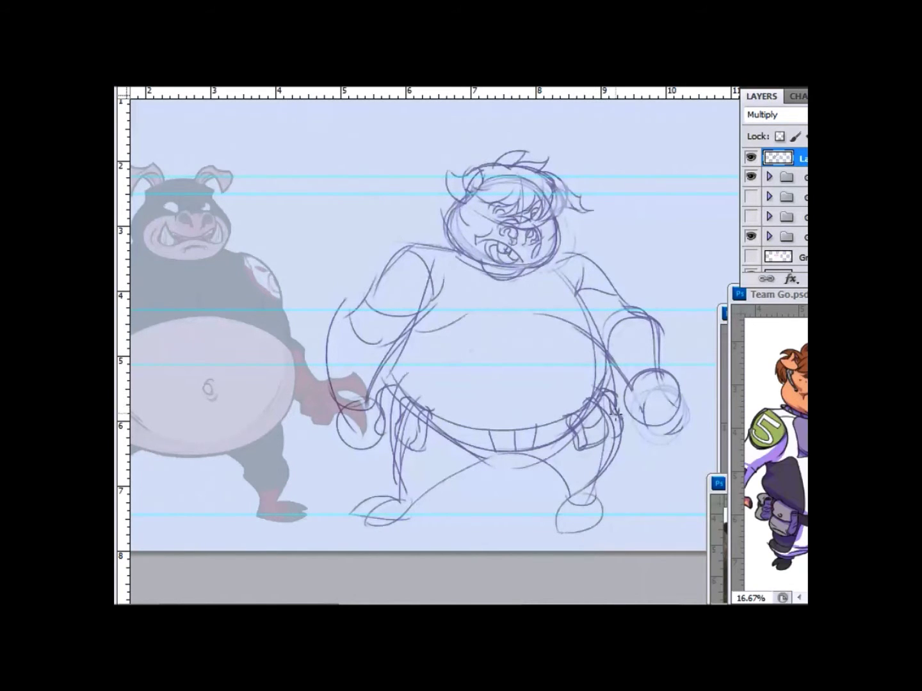
Refine the inner legs, ankle cuffs and hooves, and draw the crotch curve and the suit seam above the belt
left_click_drag(472, 465, 416, 512)
mouse_move(542, 463)
left_mouse_down()
mouse_move(561, 502)
mouse_move(594, 510)
mouse_move(603, 483)
left_mouse_up()
mouse_move(393, 456)
left_mouse_down()
mouse_move(370, 510)
mouse_move(404, 518)
left_mouse_up()
mouse_move(564, 527)
left_mouse_down()
mouse_move(576, 542)
mouse_move(602, 499)
left_mouse_up()
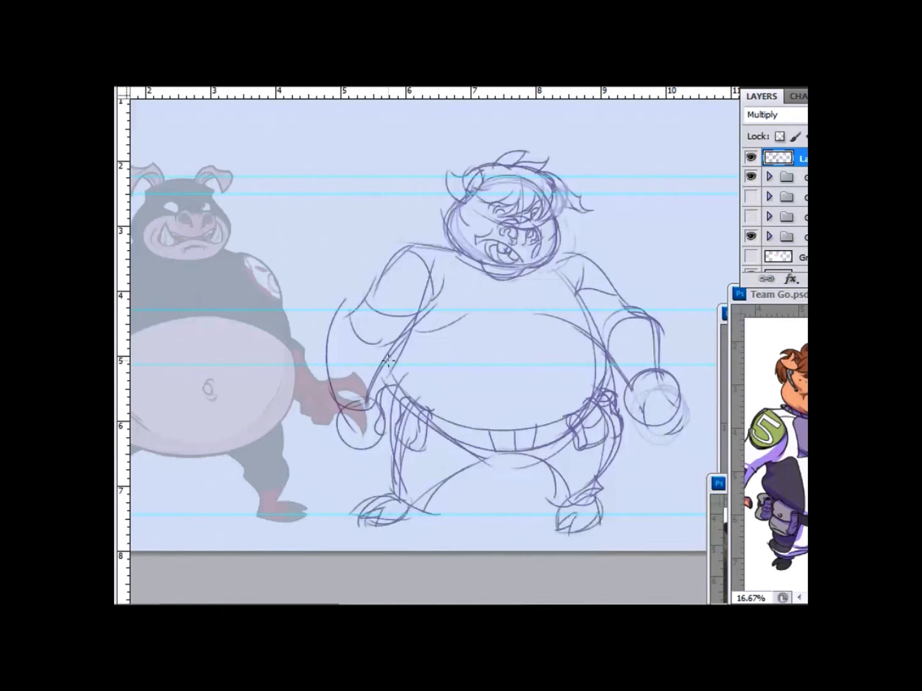
left_click_drag(466, 457, 551, 472)
left_click_drag(448, 419, 540, 417)
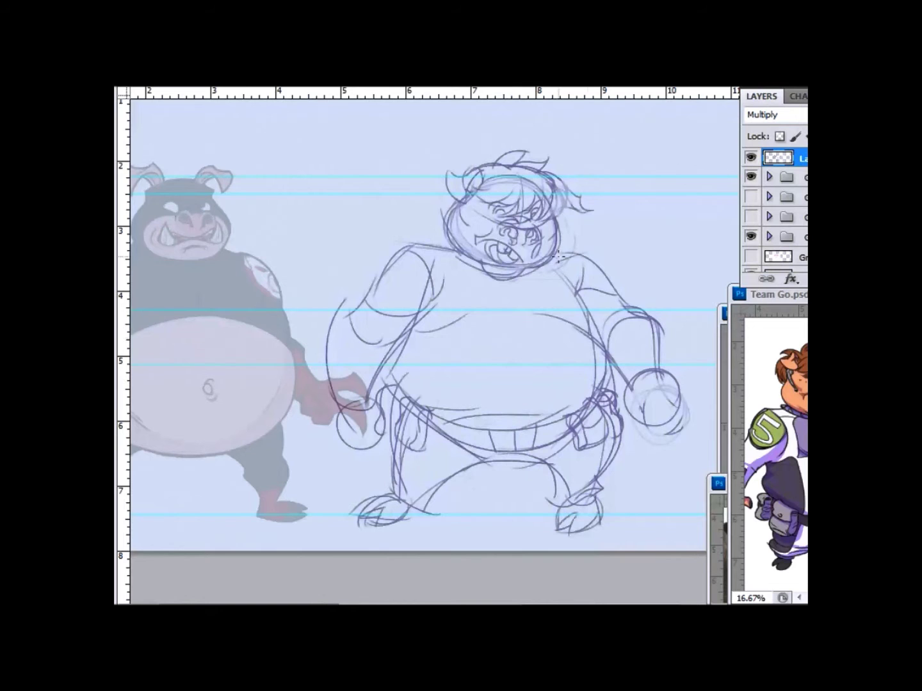
Sketch segmented armor bands on both forearms and tall curved side panels on the torso
left_click_drag(645, 378, 634, 317)
left_click_drag(349, 317, 332, 404)
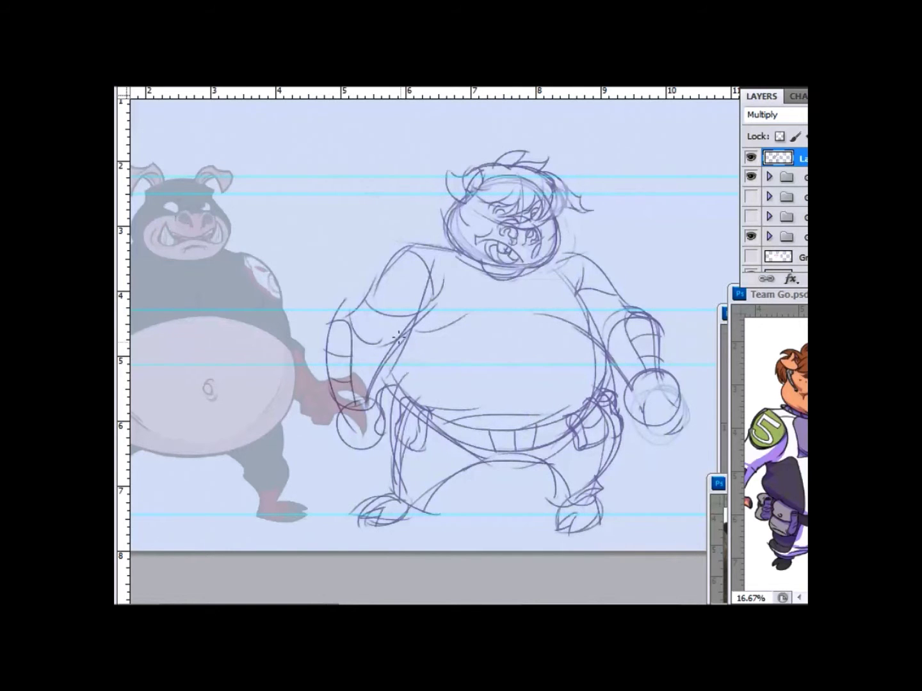
left_click_drag(459, 321, 448, 417)
left_click_drag(569, 412, 557, 321)
Show the hidden layer groups with the armored wolf as costume reference, and reselect the pig sketch layer
left_click(794, 216)
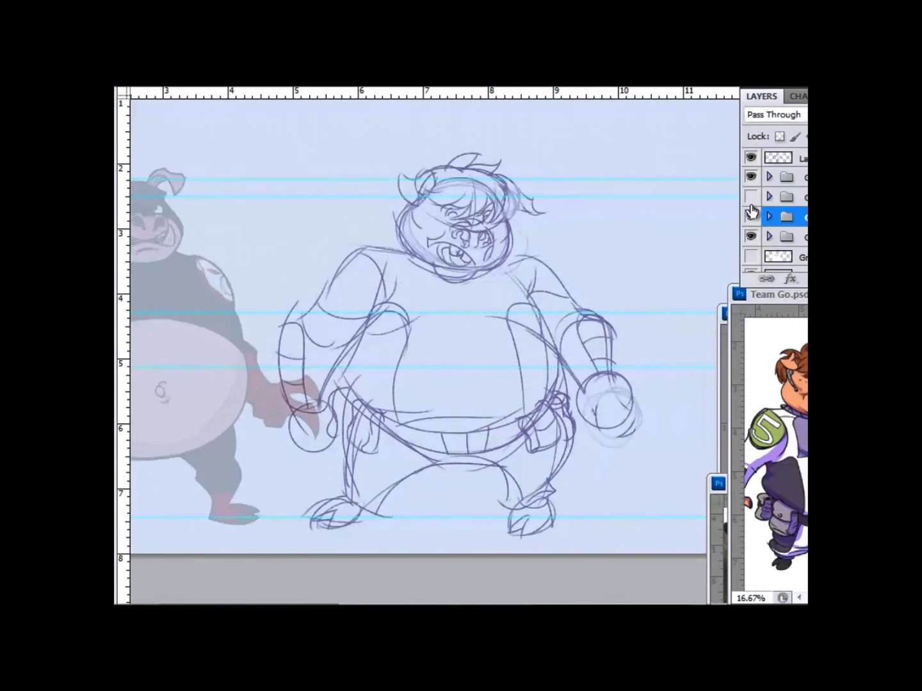
left_click(751, 197)
left_click_drag(505, 227, 324, 247)
right_click(324, 248)
left_click(777, 159)
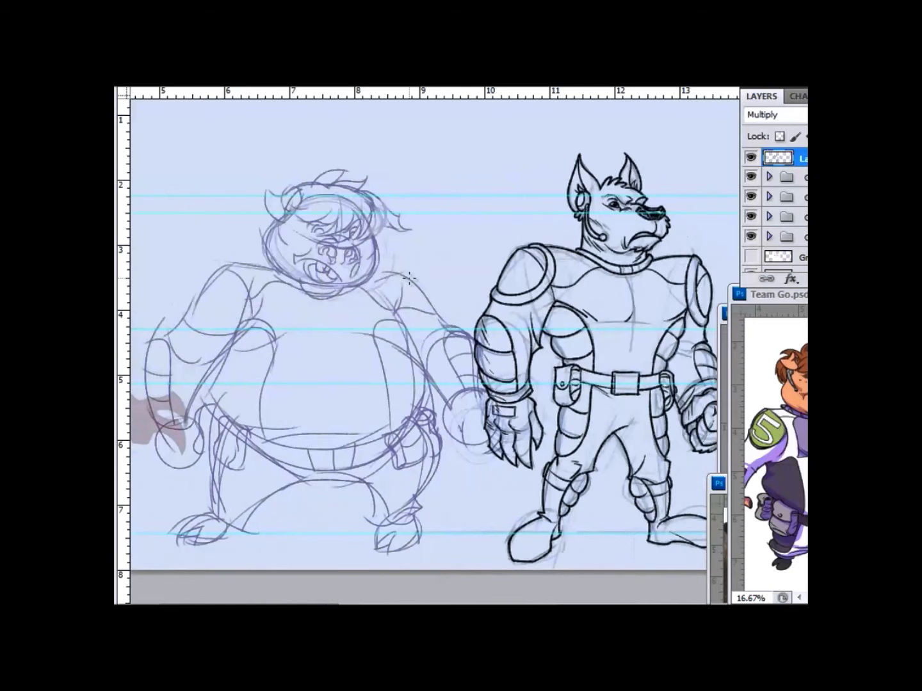
Sketch the collar seams, the rimmed shoulder pads and the stripes along the torso's sides
left_click_drag(216, 265, 301, 306)
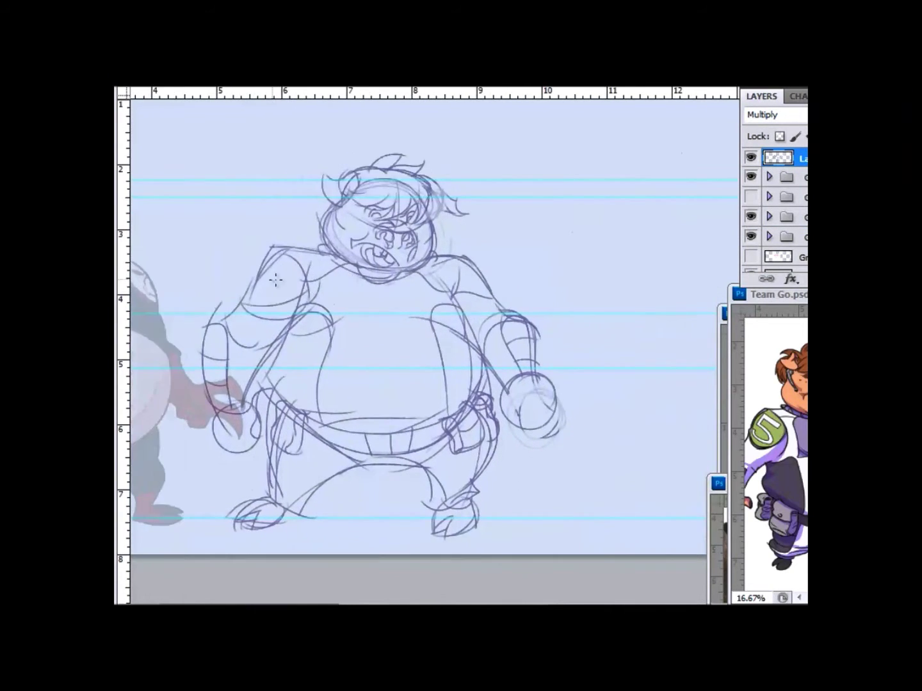
left_click_drag(470, 255, 453, 296)
left_click_drag(295, 303, 278, 268)
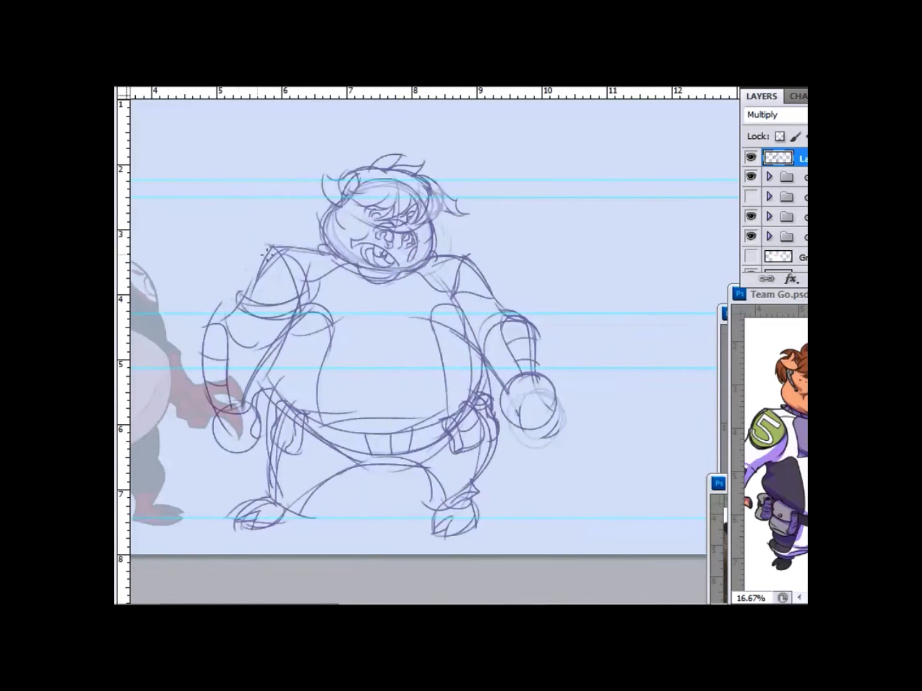
left_click_drag(463, 372, 491, 354)
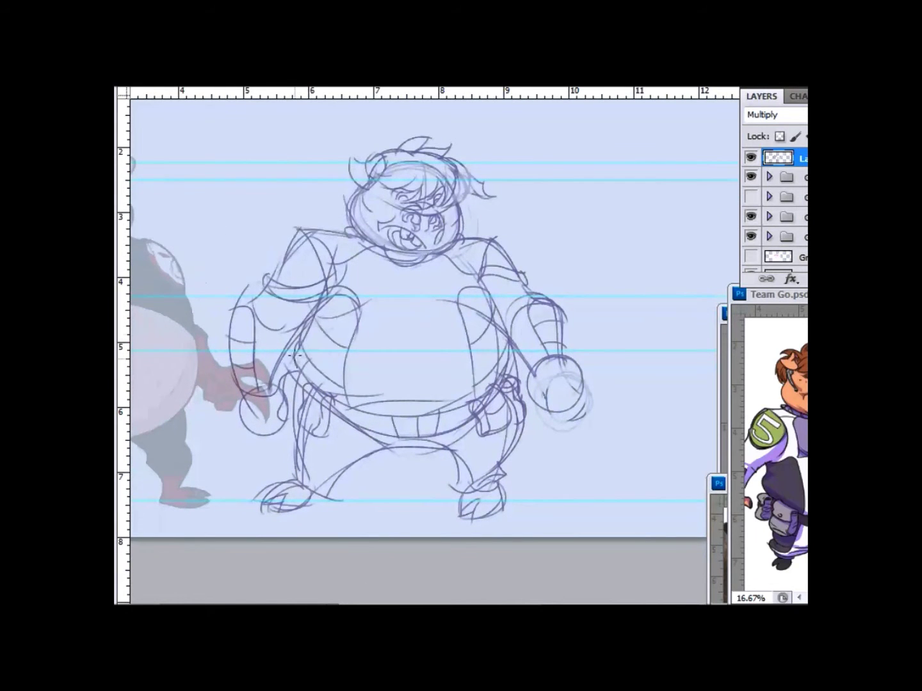
mouse_move(487, 291)
left_mouse_down()
mouse_move(509, 343)
mouse_move(511, 378)
left_mouse_up()
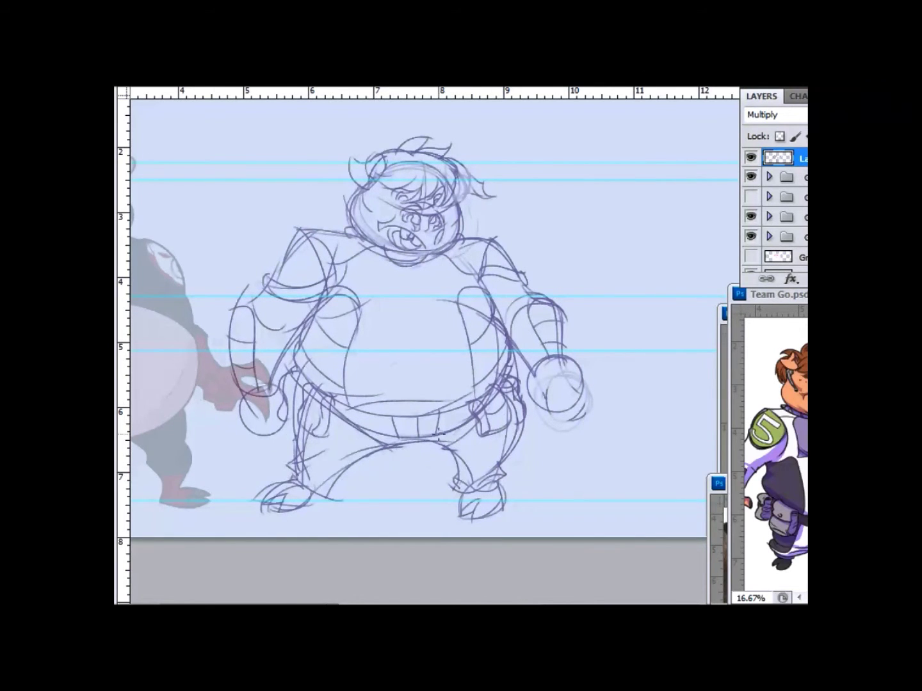
Sketch the clawed fingers and knuckles on both hands and round out the left-hand ear
left_click_drag(227, 285, 257, 308)
mouse_move(290, 435)
left_mouse_down()
mouse_move(273, 448)
mouse_move(256, 435)
left_mouse_up()
left_click_drag(317, 415, 321, 435)
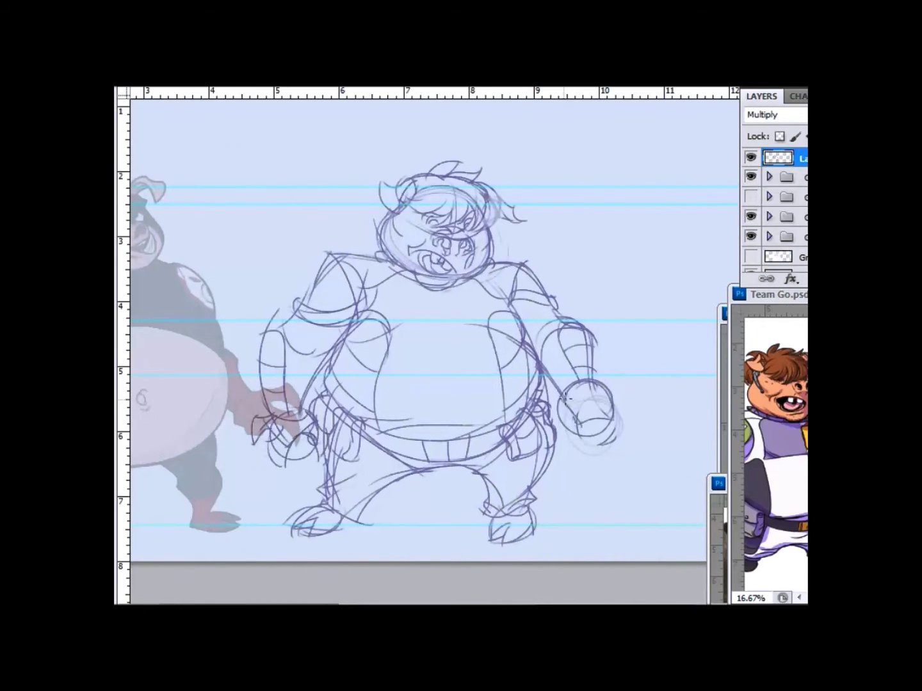
mouse_move(564, 398)
left_mouse_down()
mouse_move(618, 419)
mouse_move(608, 435)
mouse_move(603, 412)
mouse_move(622, 412)
mouse_move(557, 411)
mouse_move(566, 427)
left_mouse_up()
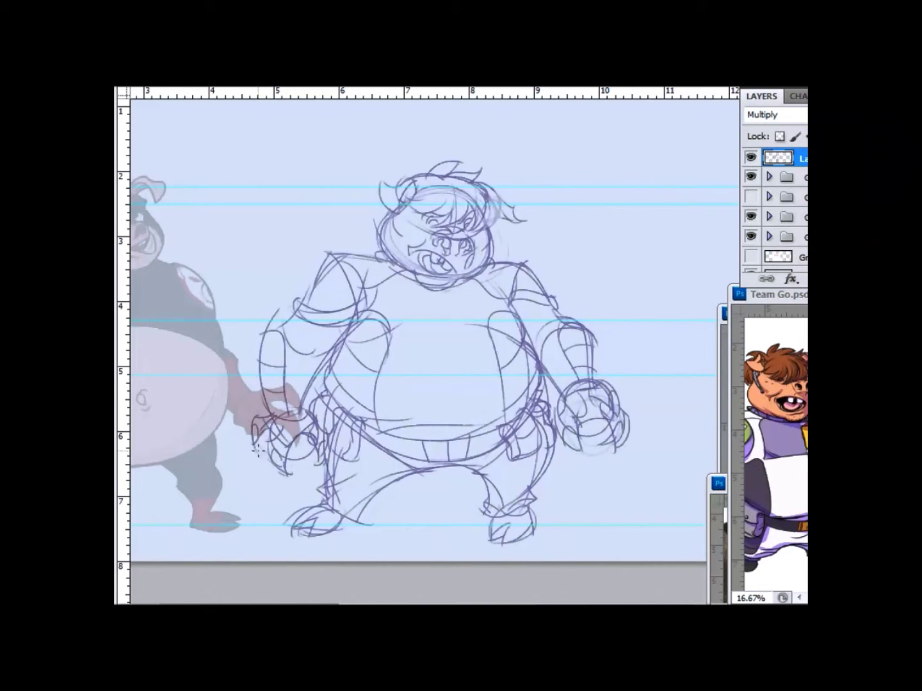
left_click_drag(228, 301, 268, 291)
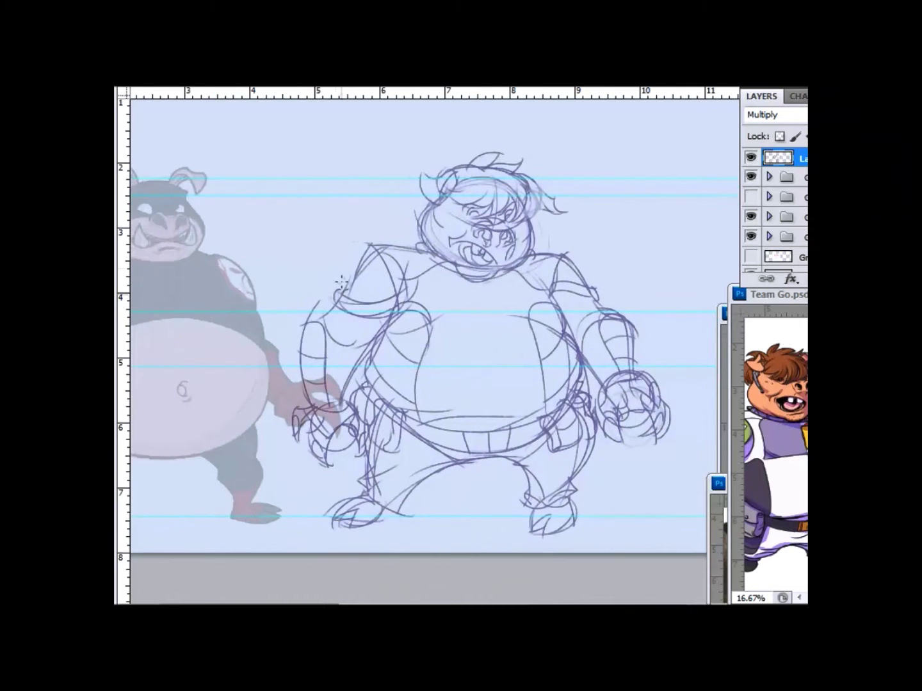
left_click_drag(380, 359, 359, 378)
left_click_drag(434, 180, 412, 194)
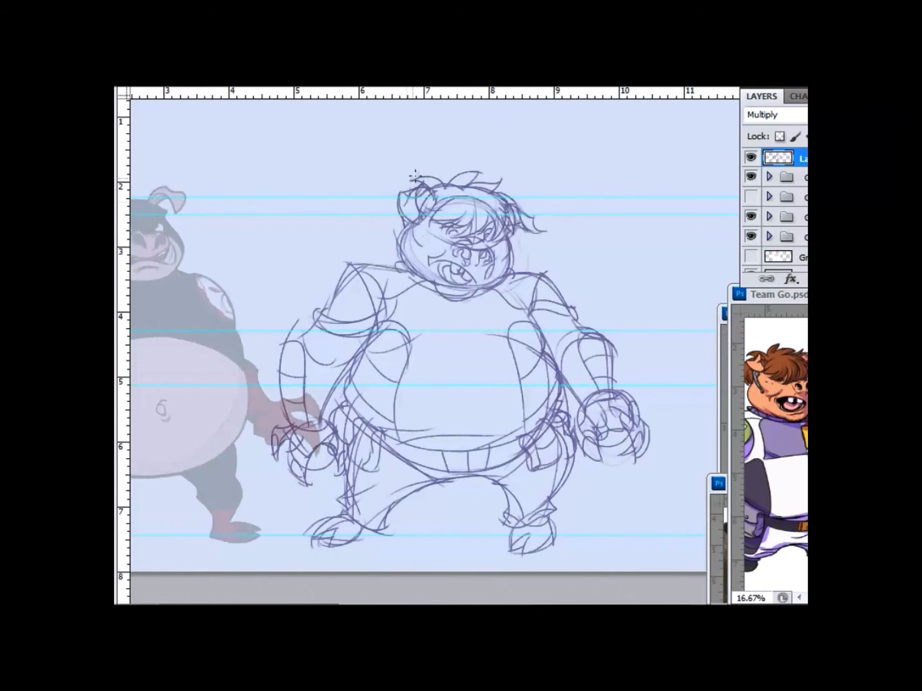
Add a new layer above the rough sketch and set its blend mode to Multiply
key("ctrl+shift+alt+n")
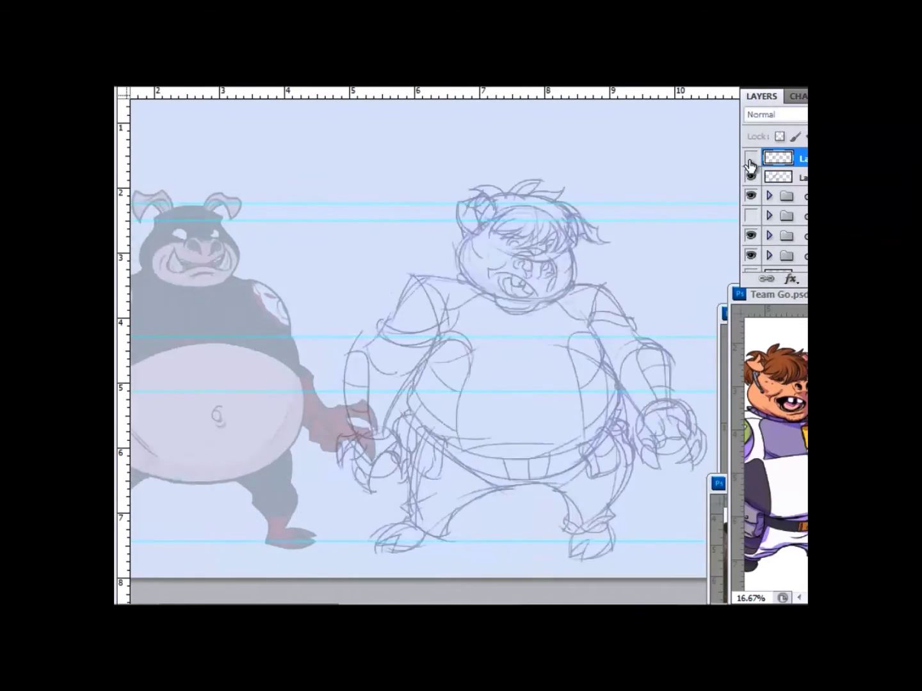
key("shift+alt+m")
key("ctrl+plus")
Trace the outer hair tufts and the upper head contour with clean, dark lines
left_click_drag(387, 261, 365, 333)
mouse_move(372, 187)
left_mouse_down()
mouse_move(423, 211)
mouse_move(529, 169)
left_mouse_up()
left_click_drag(486, 204, 567, 183)
mouse_move(538, 211)
left_mouse_down()
mouse_move(602, 250)
mouse_move(605, 268)
left_mouse_up()
left_click_drag(570, 238, 589, 301)
Trace the fringe strands, the inner ear lines and both cheek contours of the pig's head
left_click_drag(510, 236, 542, 310)
mouse_move(477, 238)
left_mouse_down()
mouse_move(448, 303)
mouse_move(493, 261)
left_mouse_up()
left_click_drag(459, 231, 413, 276)
mouse_move(419, 214)
left_mouse_down()
mouse_move(397, 268)
mouse_move(474, 225)
left_mouse_up()
left_click_drag(483, 211, 515, 230)
mouse_move(407, 209)
left_mouse_down()
mouse_move(355, 282)
mouse_move(377, 286)
mouse_move(421, 190)
left_mouse_up()
mouse_move(447, 288)
left_mouse_down()
mouse_move(412, 257)
mouse_move(388, 379)
left_mouse_up()
left_click_drag(535, 260, 520, 354)
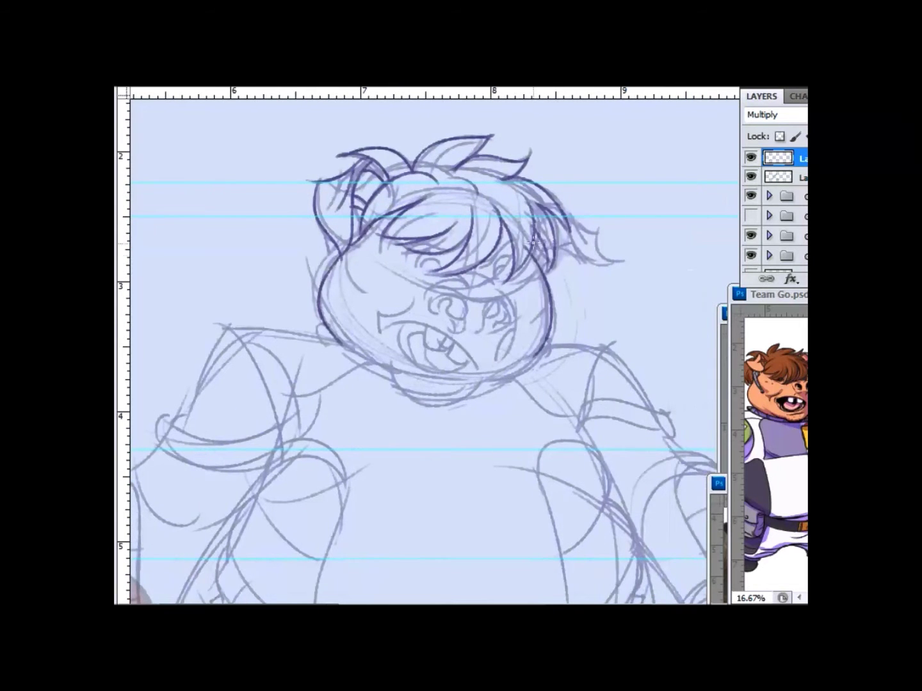
Trace the pointed right-hand ear and add more strands throughout the hair
left_click_drag(537, 239, 522, 276)
left_click_drag(551, 241, 605, 246)
mouse_move(621, 265)
left_mouse_down()
mouse_move(592, 260)
mouse_move(614, 271)
left_mouse_up()
left_click_drag(523, 187, 506, 273)
left_click_drag(492, 220, 441, 278)
mouse_move(452, 203)
left_mouse_down()
mouse_move(394, 236)
mouse_move(372, 182)
left_mouse_up()
mouse_move(433, 172)
left_mouse_down()
mouse_move(482, 141)
mouse_move(529, 158)
left_mouse_up()
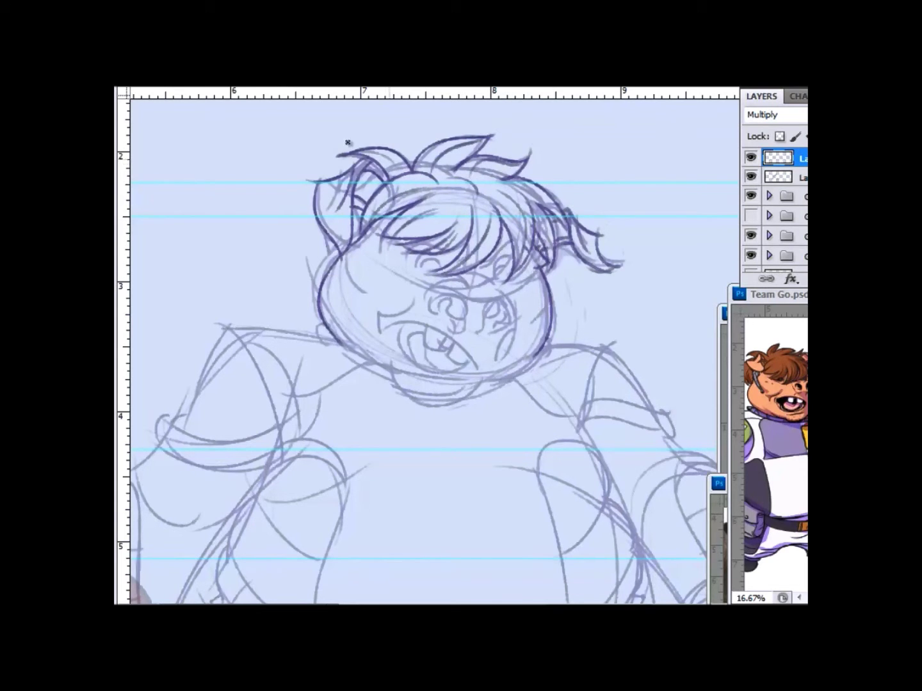
Trace the pig's snout and both nostrils, and try a ring hanging from the nose
mouse_move(506, 237)
left_mouse_down()
mouse_move(448, 257)
mouse_move(426, 302)
left_mouse_up()
mouse_move(485, 285)
left_mouse_down()
mouse_move(518, 331)
mouse_move(431, 308)
mouse_move(458, 324)
left_mouse_up()
left_click_drag(486, 296, 507, 328)
left_click_drag(462, 334, 506, 335)
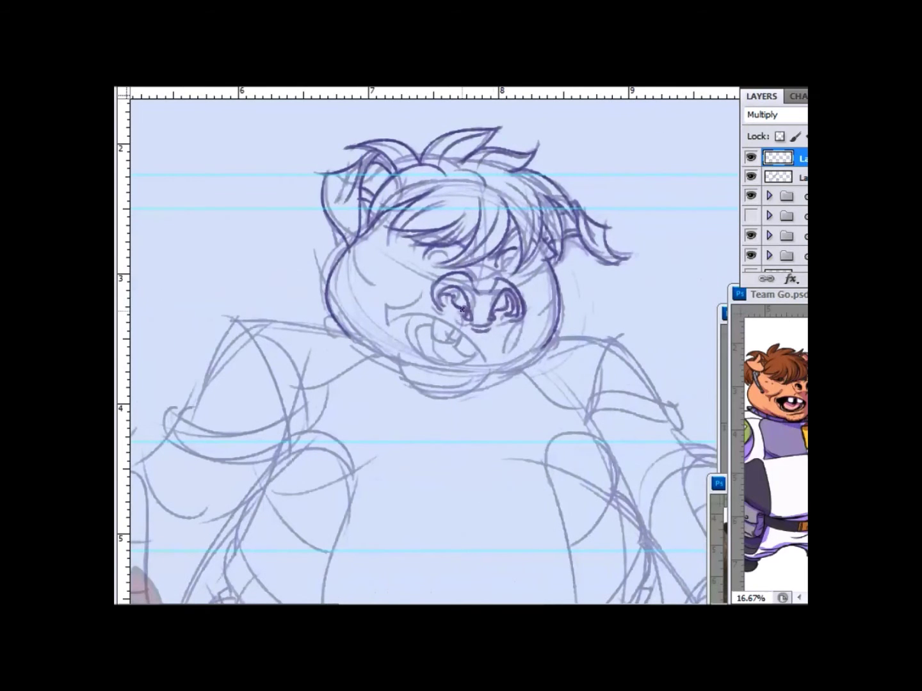
left_click_drag(457, 314, 451, 332)
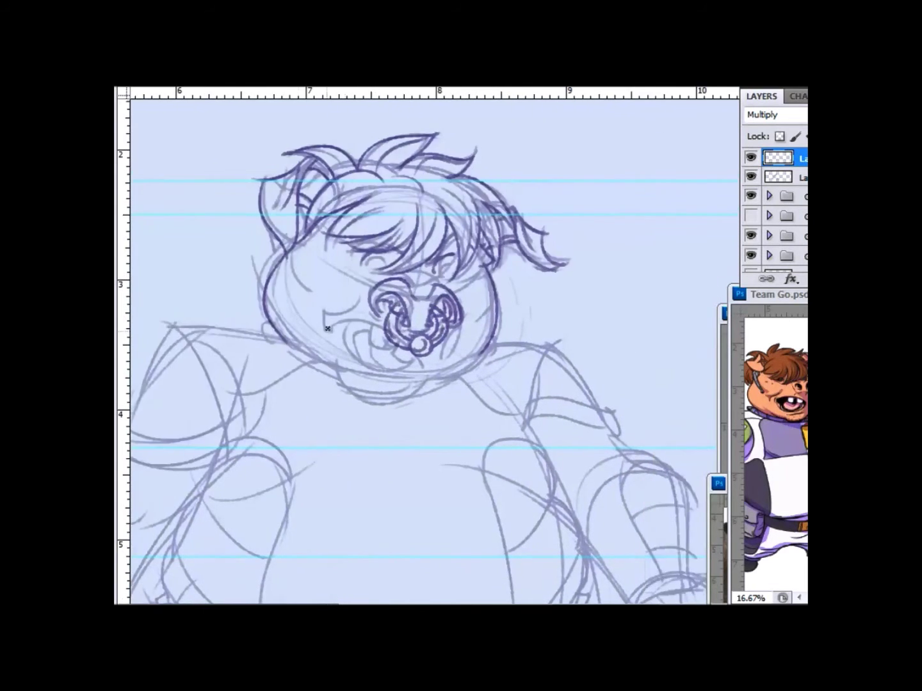
Trace the open mouth with its cheek crease, lips, teeth and tongue
left_click_drag(328, 323, 383, 332)
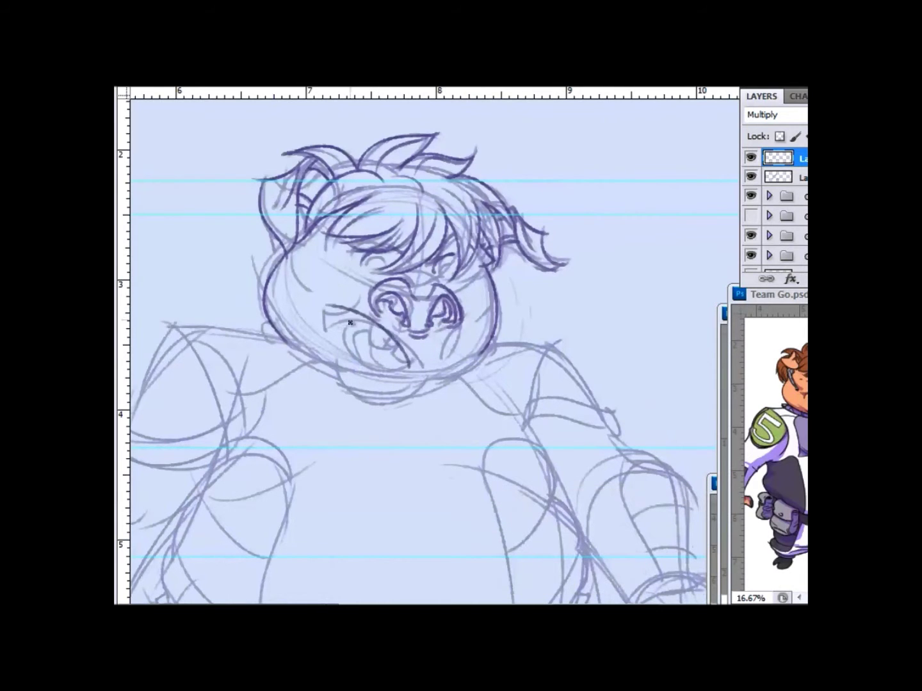
left_click_drag(411, 363, 364, 346)
left_click_drag(324, 317, 359, 308)
mouse_move(350, 326)
left_mouse_down()
mouse_move(348, 358)
mouse_move(378, 366)
left_mouse_up()
left_click_drag(354, 331, 346, 350)
Trace the chin and jaw contours and define the eyes beneath the fringe
left_click_drag(428, 384, 377, 401)
left_click_drag(287, 303, 337, 360)
left_click_drag(419, 392, 477, 339)
key("v")
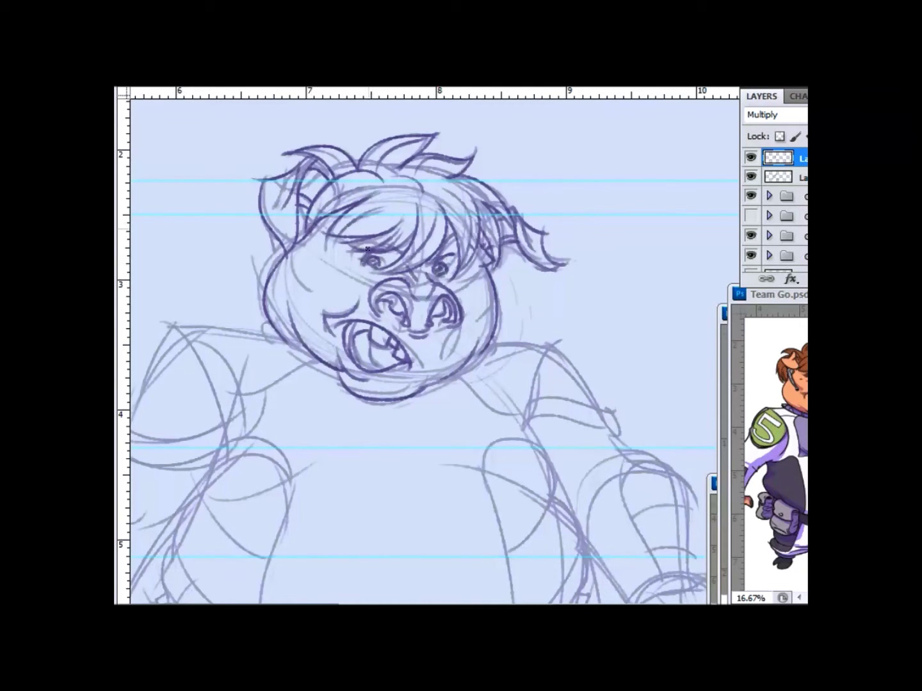
Draw the headset microphone arm curving from the left-hand ear down to the cheek
key("b")
mouse_move(315, 196)
left_mouse_down()
mouse_move(293, 242)
mouse_move(309, 296)
left_mouse_up()
key("v")
scroll(278, 235, "left", 5)
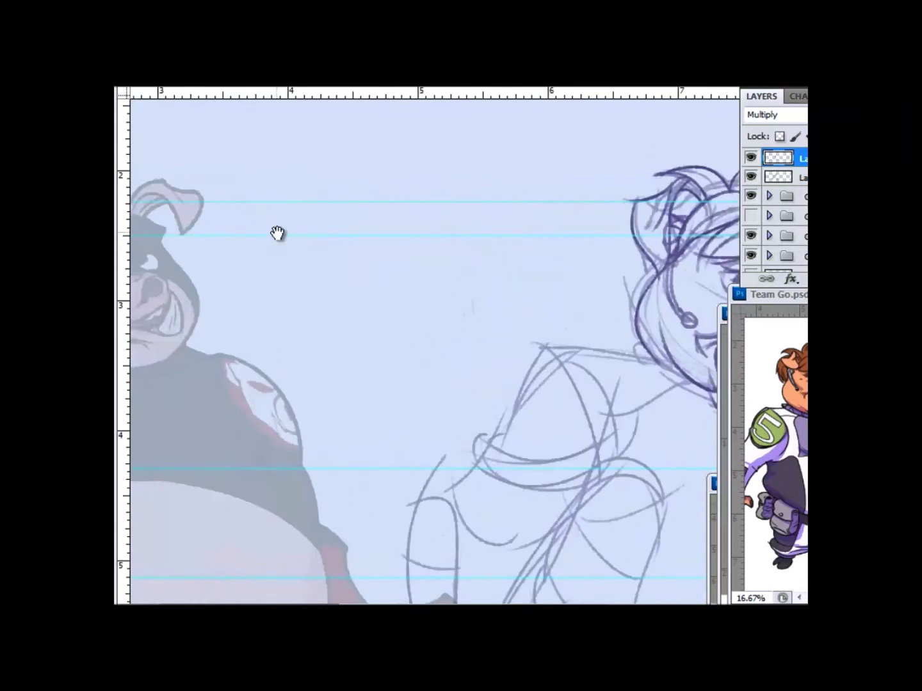
scroll(319, 288, "right", 5)
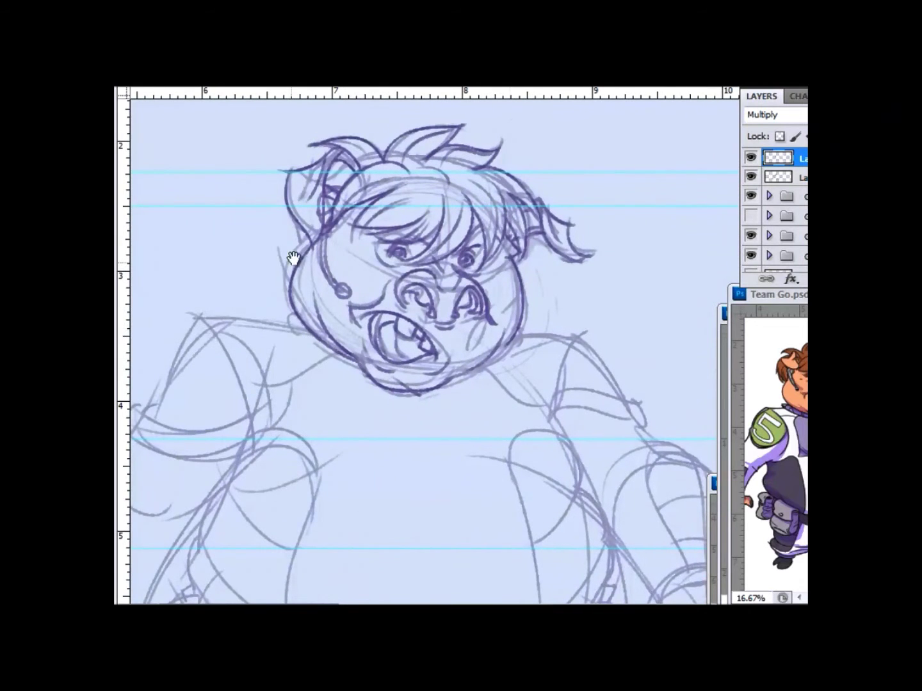
Trace the shoulder and arm contours on both sides of the body down to the wrists
scroll(293, 257, "down", 2)
mouse_move(217, 279)
left_mouse_down()
mouse_move(307, 268)
mouse_move(256, 480)
mouse_move(303, 477)
left_mouse_up()
scroll(246, 294, "down", 2)
left_click_drag(372, 333, 291, 477)
left_click_drag(279, 387, 237, 445)
mouse_move(585, 269)
left_mouse_down()
mouse_move(631, 319)
mouse_move(676, 435)
left_mouse_up()
left_click_drag(606, 391, 654, 498)
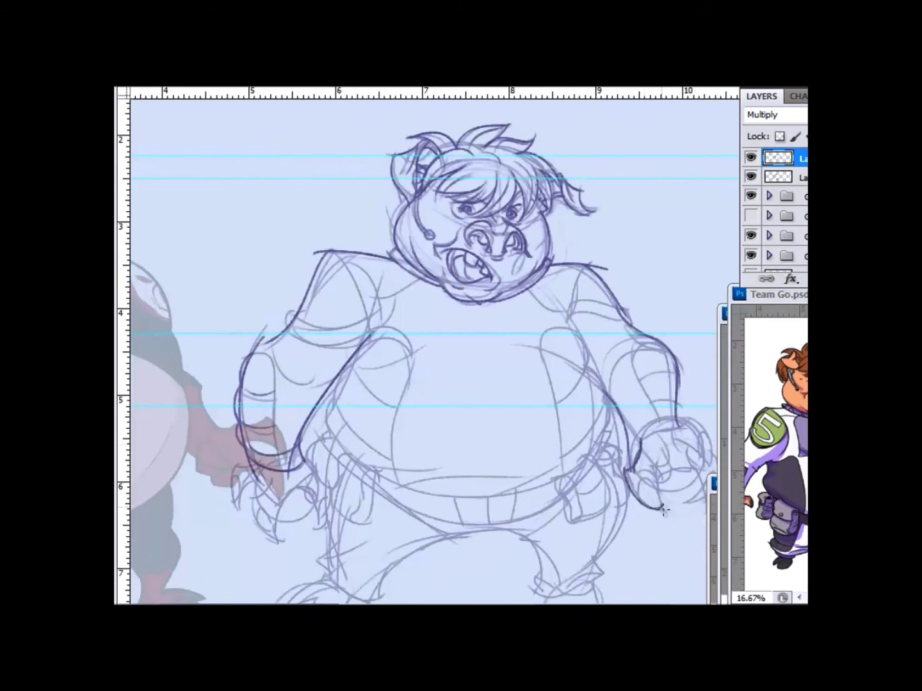
Trace the right-hand fist with its curled fingers, thumb and pointed claws
mouse_move(656, 448)
left_mouse_down()
mouse_move(660, 479)
mouse_move(570, 418)
mouse_move(547, 454)
left_mouse_up()
mouse_move(535, 410)
left_mouse_down()
mouse_move(599, 377)
mouse_move(611, 435)
left_mouse_up()
mouse_move(567, 448)
left_mouse_down()
mouse_move(612, 426)
mouse_move(598, 490)
left_mouse_up()
left_click_drag(593, 435, 599, 492)
left_click_drag(596, 395, 578, 443)
Trace the wrist cuff and the segmented forearm plate above the right-hand fist
left_click_drag(538, 384, 551, 368)
left_click_drag(534, 319, 549, 384)
left_click_drag(551, 308, 574, 367)
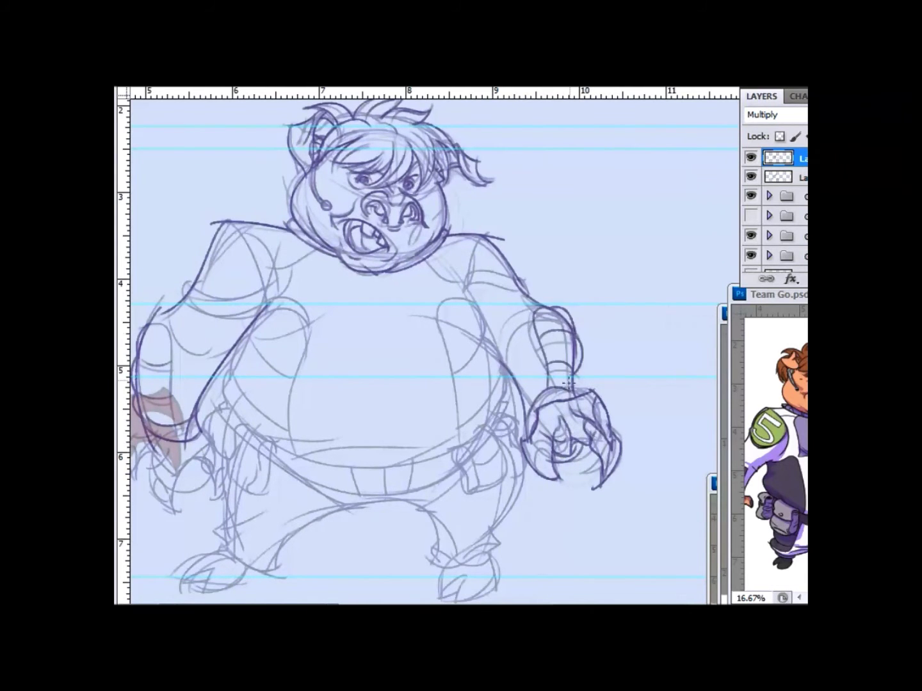
Trace the shoulder pads with their rims and the collar seam running onto the chest
mouse_move(187, 293)
left_mouse_down()
mouse_move(339, 289)
mouse_move(416, 297)
left_mouse_up()
left_click_drag(634, 222, 619, 279)
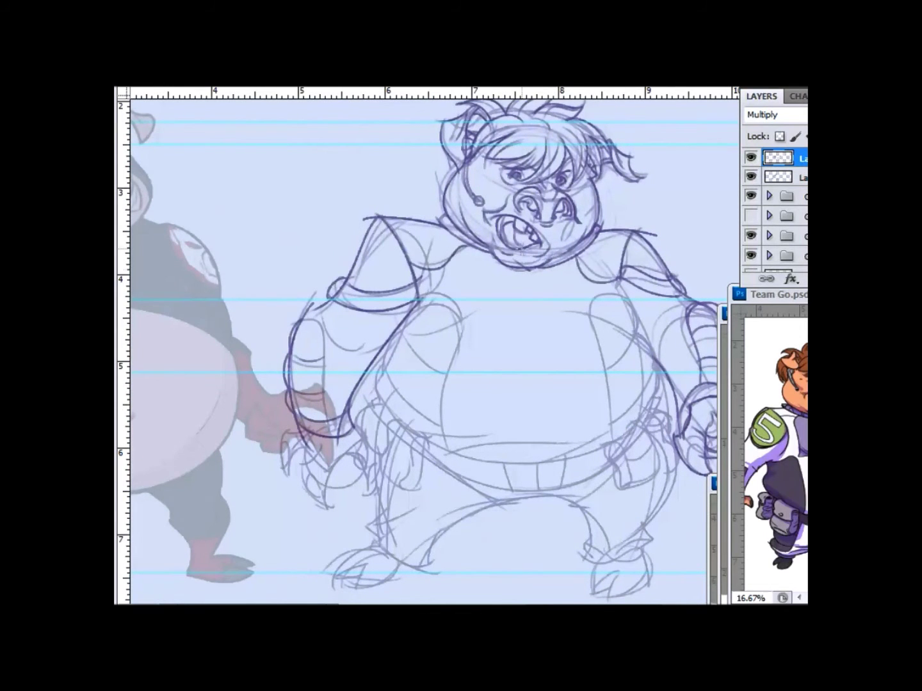
left_click_drag(538, 295, 507, 267)
Trace the curved side panels of the suit on both sides of the torso, including their inner seams
mouse_move(409, 330)
left_mouse_down()
mouse_move(457, 329)
mouse_move(442, 446)
left_mouse_up()
left_click_drag(591, 296, 608, 438)
left_click_drag(659, 397, 635, 336)
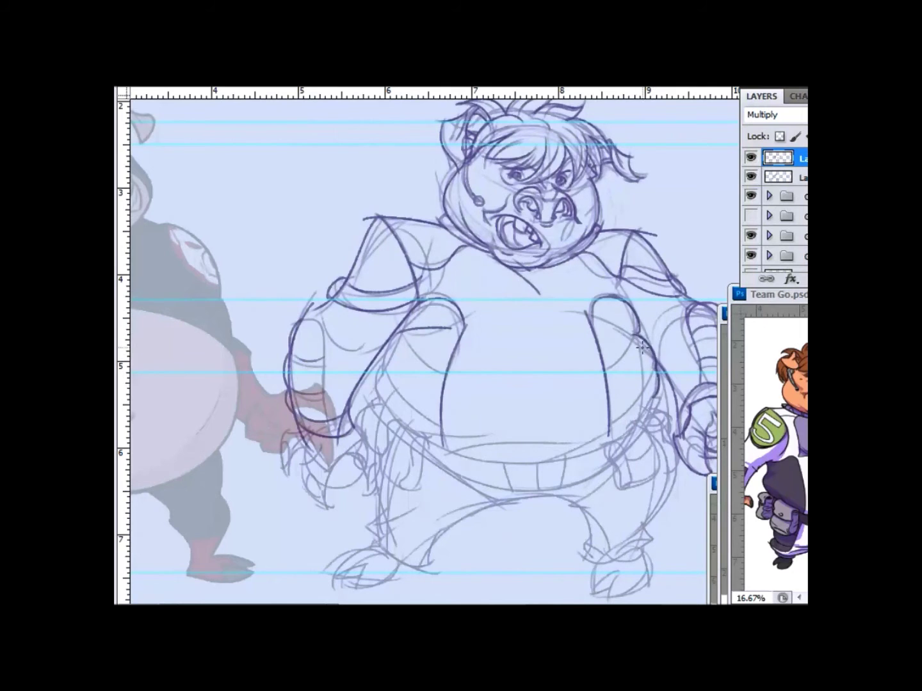
mouse_move(401, 330)
left_mouse_down()
mouse_move(379, 372)
mouse_move(427, 402)
left_mouse_up()
mouse_move(605, 368)
left_mouse_down()
mouse_move(601, 314)
mouse_move(632, 252)
left_mouse_up()
mouse_move(321, 334)
left_mouse_down()
mouse_move(244, 334)
mouse_move(277, 261)
mouse_move(297, 267)
left_mouse_up()
Trace the trouser legs with their ragged cuffs and the belt pouches on both hips
scroll(269, 250, "down", 1)
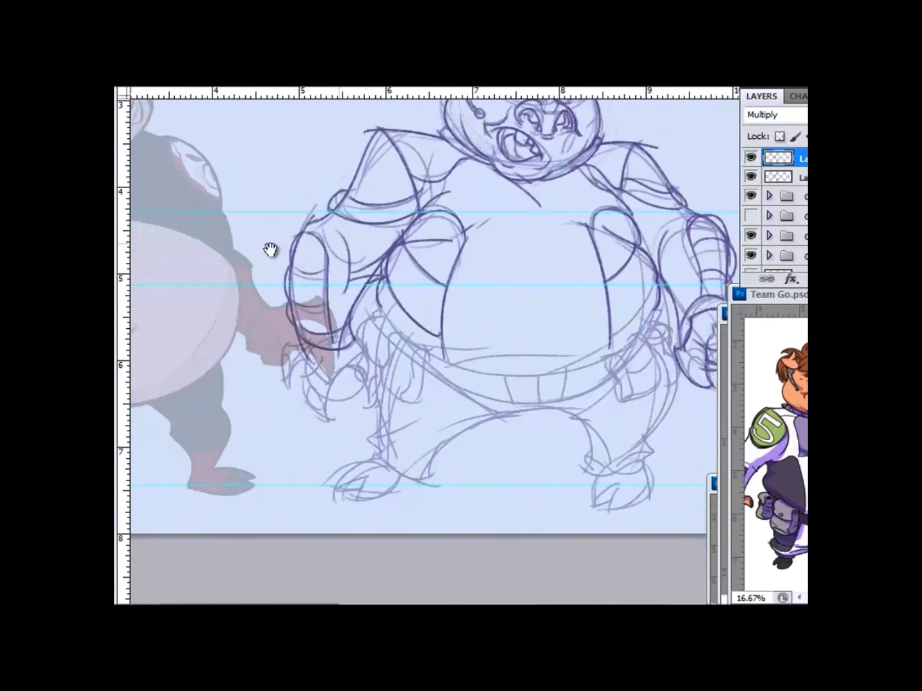
scroll(565, 254, "right", 3)
scroll(465, 239, "up", 1)
scroll(318, 325, "down", 1)
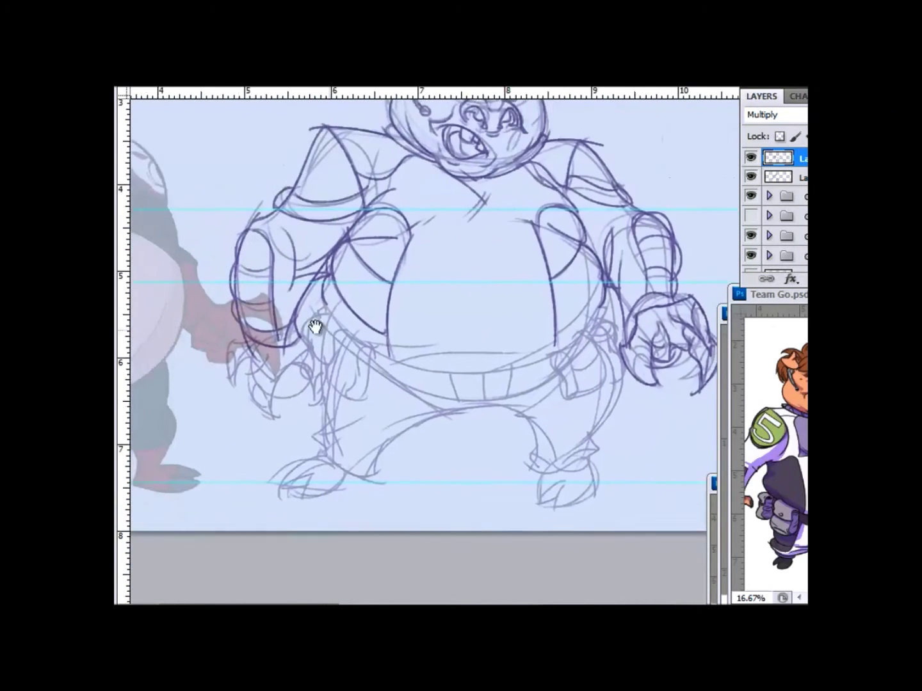
scroll(498, 341, "right", 2)
mouse_move(456, 331)
left_mouse_down()
mouse_move(476, 375)
mouse_move(516, 317)
mouse_move(528, 365)
mouse_move(500, 423)
mouse_move(442, 452)
mouse_move(403, 383)
mouse_move(355, 387)
mouse_move(280, 451)
mouse_move(215, 404)
mouse_move(244, 314)
mouse_move(272, 359)
mouse_move(252, 372)
mouse_move(220, 326)
mouse_move(216, 350)
mouse_move(223, 302)
left_mouse_up()
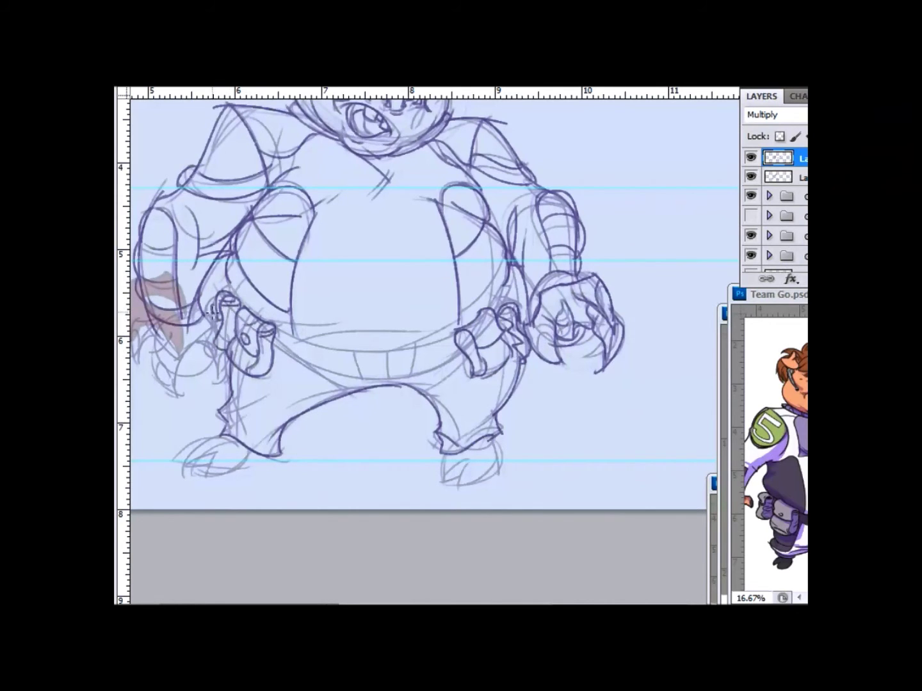
left_click_drag(504, 314, 512, 353)
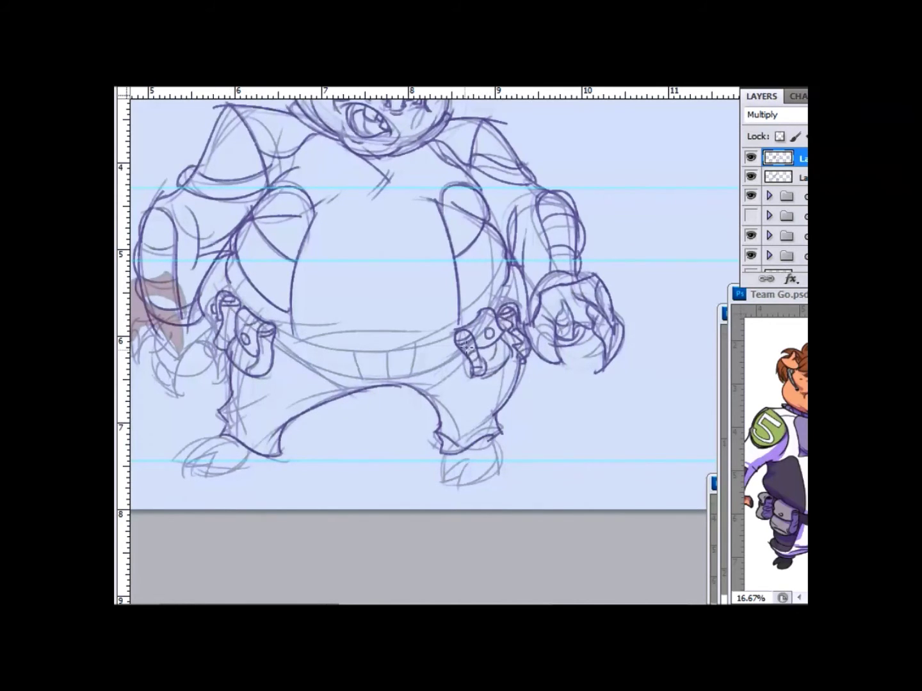
Trace both cloven hooves below the trouser cuffs and the belt buckle at the waist
left_click_drag(228, 343, 343, 308)
left_click_drag(294, 434, 362, 416)
mouse_move(554, 437)
left_mouse_down()
mouse_move(611, 410)
mouse_move(576, 440)
left_mouse_up()
left_click_drag(329, 401, 366, 408)
left_click_drag(311, 315, 289, 335)
left_click_drag(377, 396, 417, 370)
left_click_drag(504, 336, 498, 365)
mouse_move(446, 338)
left_mouse_down()
mouse_move(453, 366)
mouse_move(530, 437)
left_mouse_up()
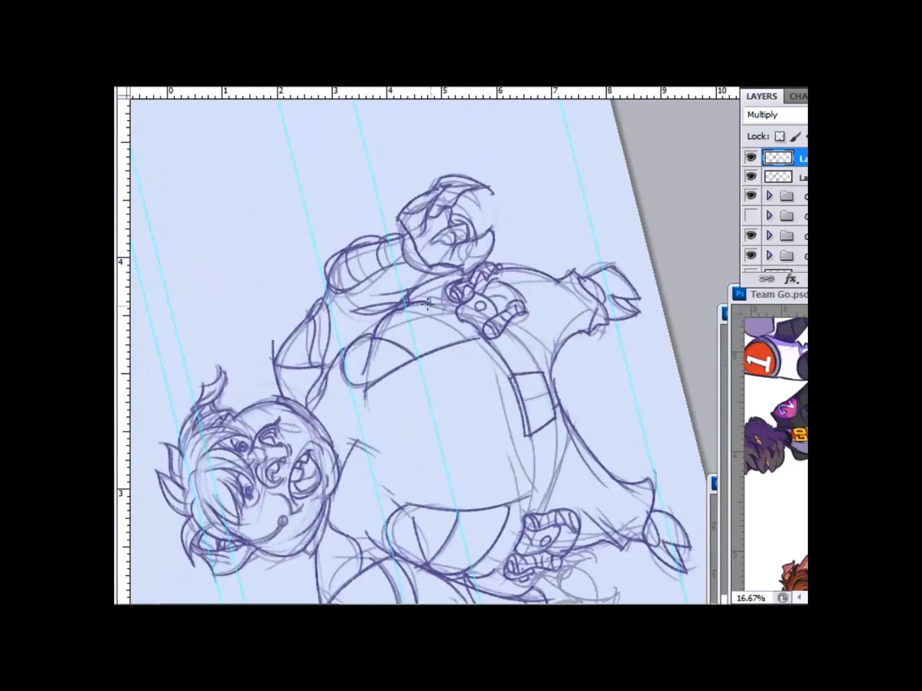
Trace the upper and lower edges of the belt around the belly and the dividing lines inside the buckle
left_click_drag(544, 349, 507, 479)
left_click_drag(563, 326, 546, 423)
left_click_drag(507, 237, 542, 275)
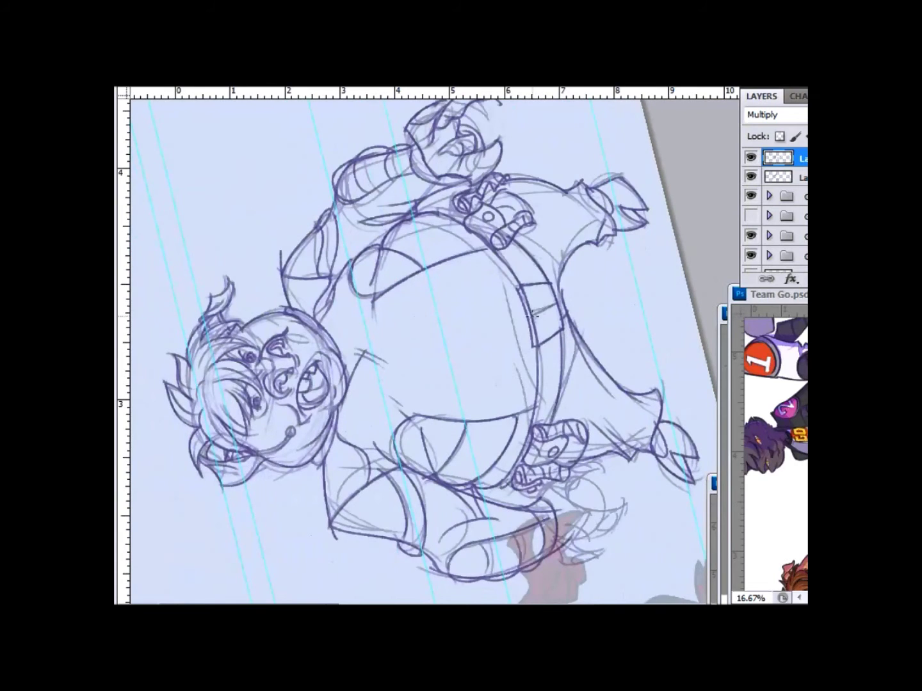
left_click_drag(550, 400, 549, 337)
mouse_move(555, 299)
left_mouse_down()
mouse_move(569, 199)
mouse_move(562, 263)
left_mouse_up()
mouse_move(585, 226)
left_mouse_down()
mouse_move(561, 274)
mouse_move(471, 318)
left_mouse_up()
key("Escape")
Trace the left-hand fist's fingers and pointed claws below the wrist cuff
mouse_move(217, 394)
left_mouse_down()
mouse_move(238, 448)
mouse_move(294, 473)
left_mouse_up()
left_click_drag(285, 413, 314, 468)
left_click_drag(291, 391, 311, 413)
left_click_drag(242, 445, 265, 471)
left_click_drag(219, 410, 229, 441)
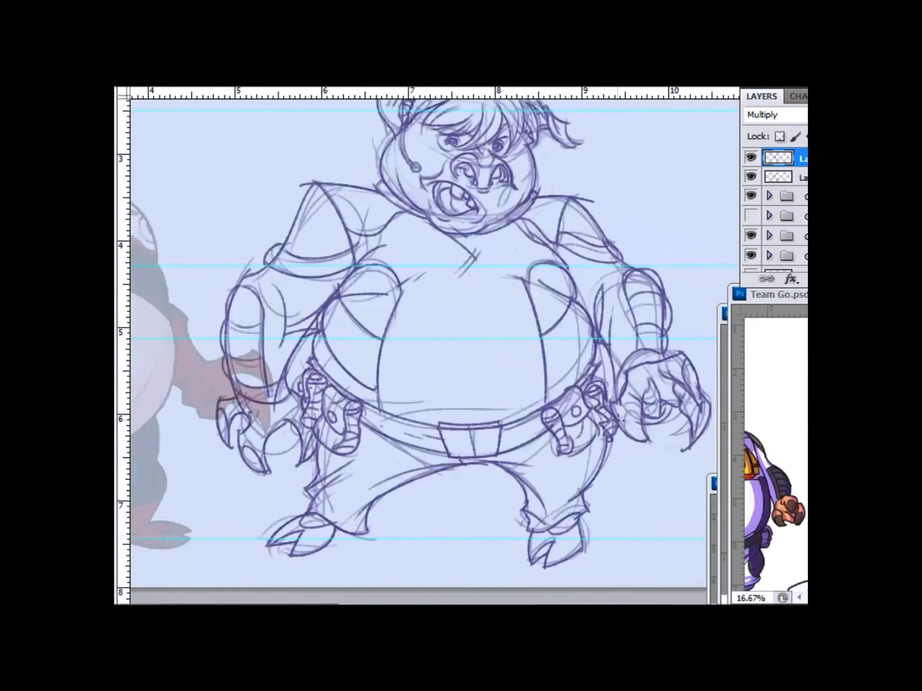
key("ctrl+minus")
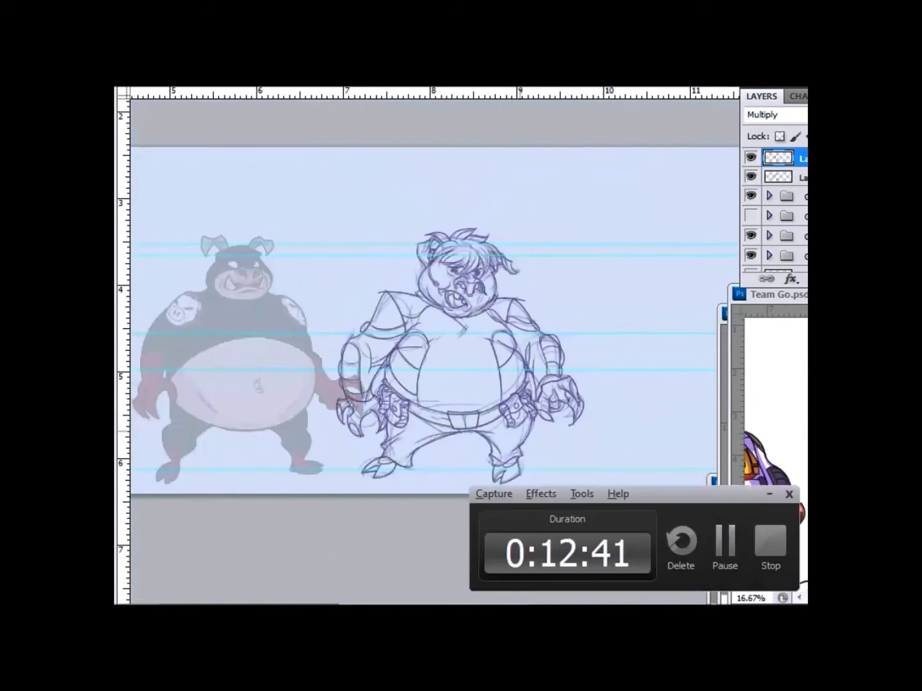
key("F5")
key("F5")
key("ctrl+plus")
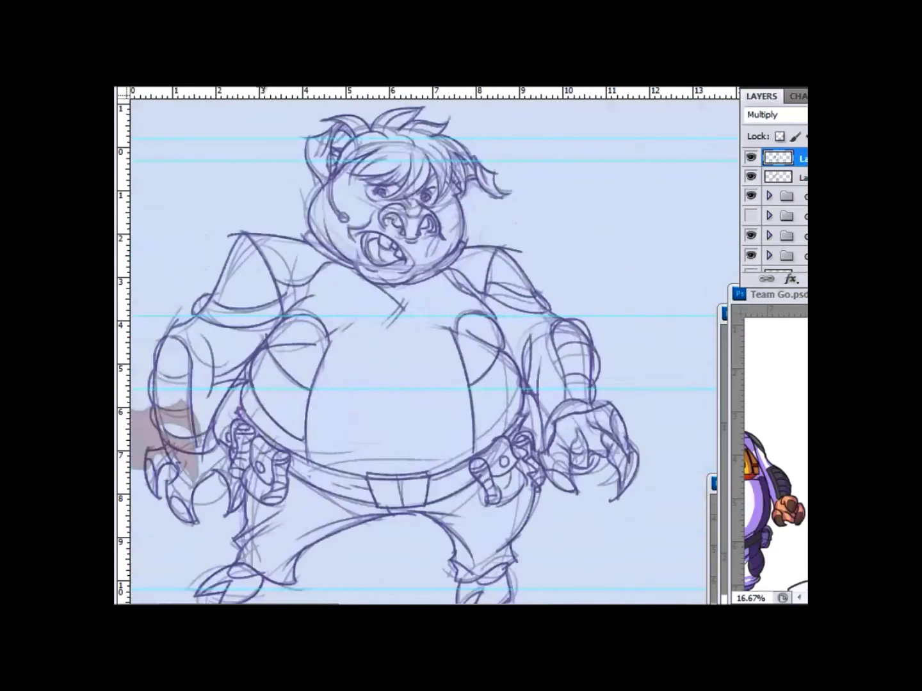
Ink the left-hand ear's outline on a new layer and hide the first rough sketch layer
key("ctrl+shift+alt+n")
key("ctrl+plus")
key("ctrl+plus")
key("ctrl+plus")
key("ctrl+z")
mouse_move(352, 189)
left_mouse_down()
mouse_move(395, 165)
mouse_move(425, 184)
left_mouse_up()
left_click(785, 196)
left_click(750, 196)
left_click(777, 158)
Ink the jagged fringe of hair across the forehead in black over the traced sketch
mouse_move(397, 249)
left_mouse_down()
mouse_move(458, 183)
mouse_move(466, 203)
left_mouse_up()
left_click_drag(442, 262, 507, 224)
mouse_move(460, 283)
left_mouse_down()
mouse_move(540, 233)
mouse_move(541, 289)
left_mouse_up()
left_click_drag(544, 204, 550, 288)
mouse_move(563, 206)
left_mouse_down()
mouse_move(582, 291)
mouse_move(602, 243)
left_mouse_up()
left_click_drag(607, 247, 537, 182)
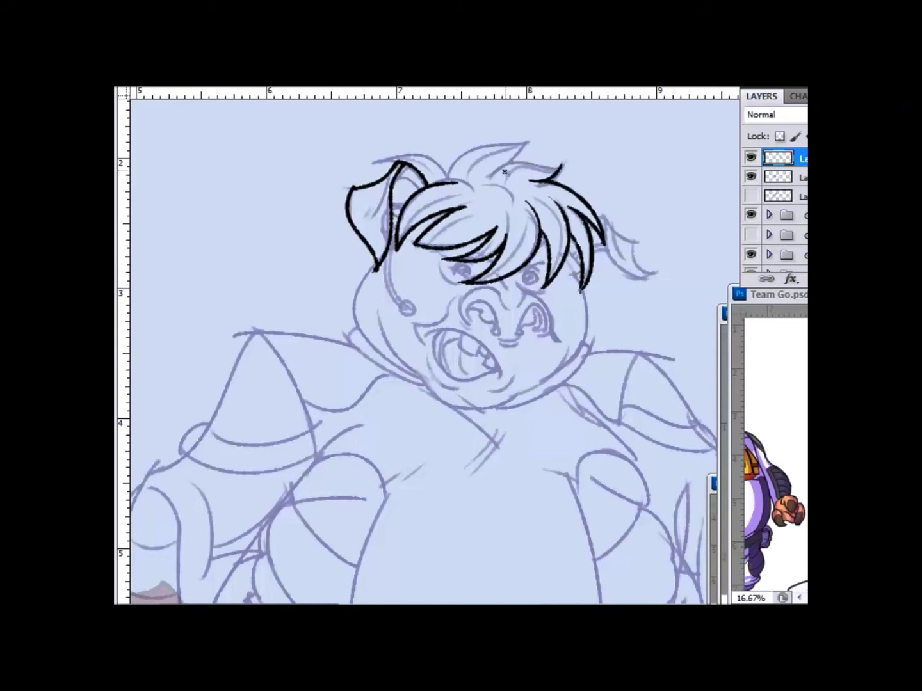
Ink the hair tufts on top of the head, the left-hand ear's creases and the pointed right-hand ear
left_click_drag(487, 153, 561, 165)
mouse_move(448, 174)
left_mouse_down()
mouse_move(515, 135)
mouse_move(492, 160)
left_mouse_up()
left_click_drag(500, 149, 466, 174)
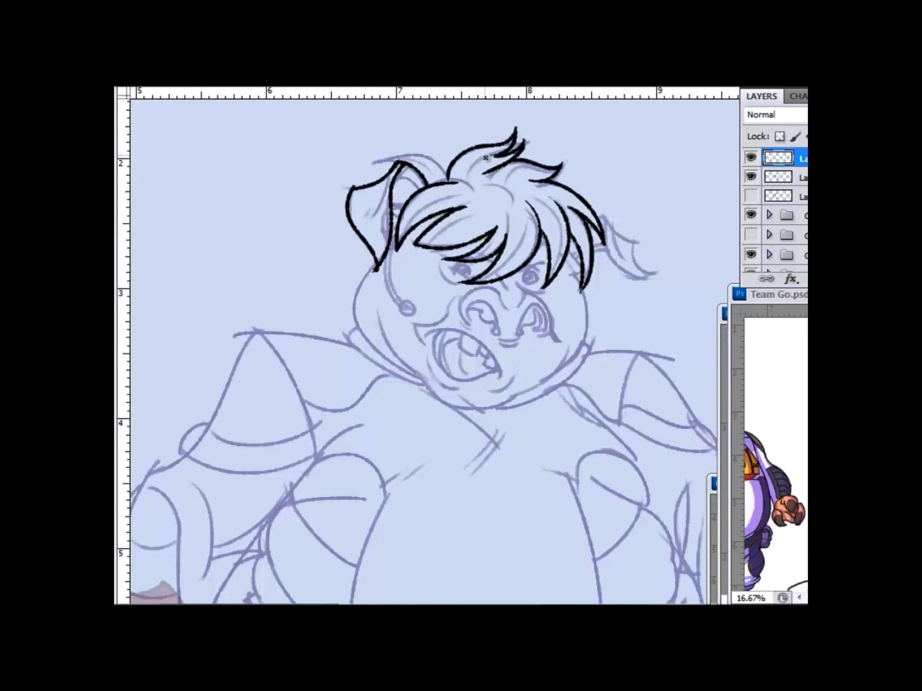
mouse_move(374, 171)
left_mouse_down()
mouse_move(447, 171)
mouse_move(363, 216)
left_mouse_up()
left_click_drag(596, 204, 666, 275)
key("ctrl+z")
left_click_drag(599, 206, 656, 274)
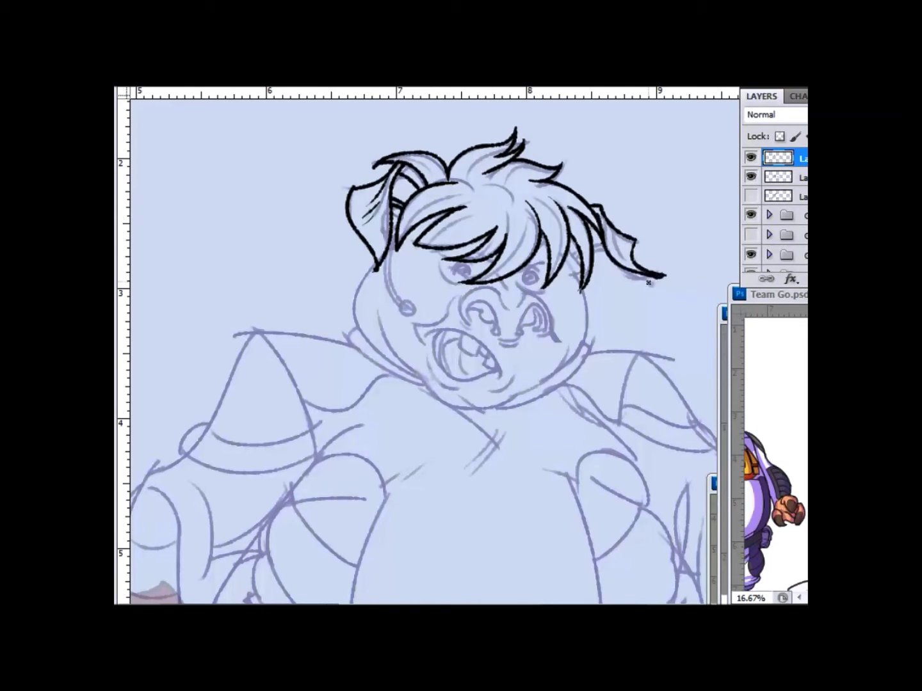
Ink the cheeks, the jawline and the outline of the open mouth
left_click_drag(579, 263, 514, 398)
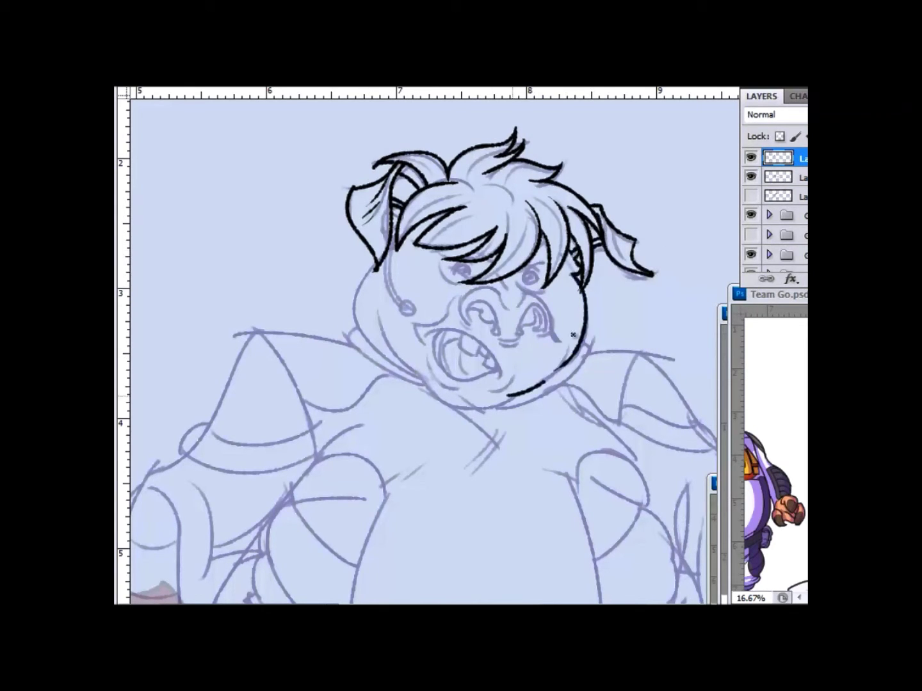
left_click_drag(376, 315, 505, 404)
mouse_move(424, 356)
left_mouse_down()
mouse_move(470, 361)
mouse_move(427, 368)
mouse_move(457, 391)
mouse_move(477, 393)
left_mouse_up()
key("ctrl+z")
mouse_move(429, 334)
left_mouse_down()
mouse_move(438, 368)
mouse_move(499, 380)
left_mouse_up()
key("ctrl+z")
Ink the snout with its dark nostrils and the eyes beneath the fringe
left_click_drag(459, 313, 487, 336)
mouse_move(490, 323)
left_mouse_down()
mouse_move(499, 340)
mouse_move(526, 323)
left_mouse_up()
mouse_move(519, 307)
left_mouse_down()
mouse_move(550, 333)
mouse_move(557, 328)
mouse_move(557, 340)
left_mouse_up()
key("ctrl+z")
left_click_drag(462, 307, 496, 292)
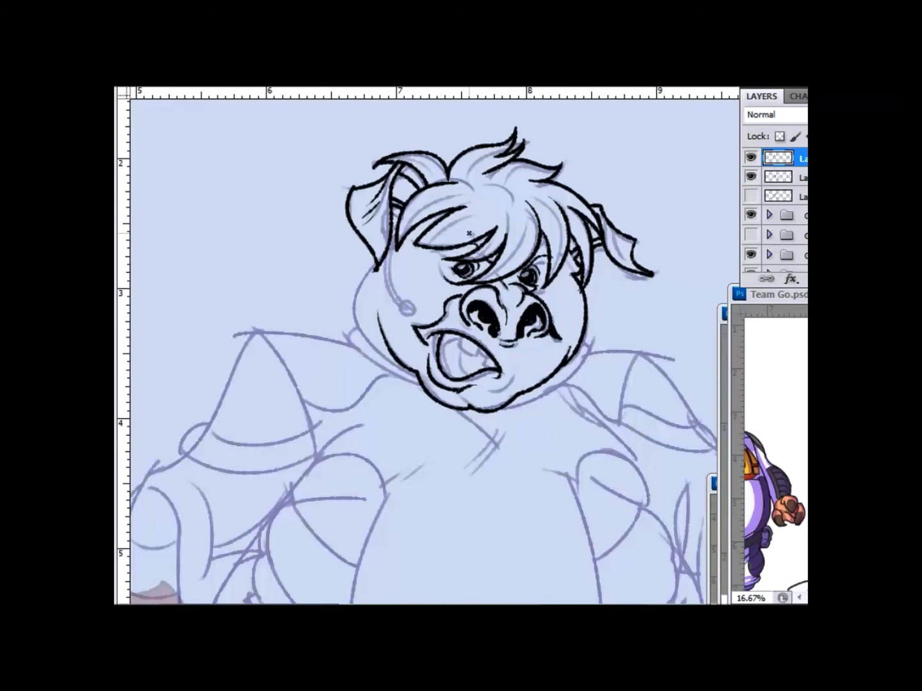
Ink the headset microphone, the outer left-hand cheek, and the teeth and tongue inside the mouth
left_click_drag(383, 256, 383, 366)
mouse_move(407, 311)
left_mouse_down()
mouse_move(392, 255)
mouse_move(396, 296)
left_mouse_up()
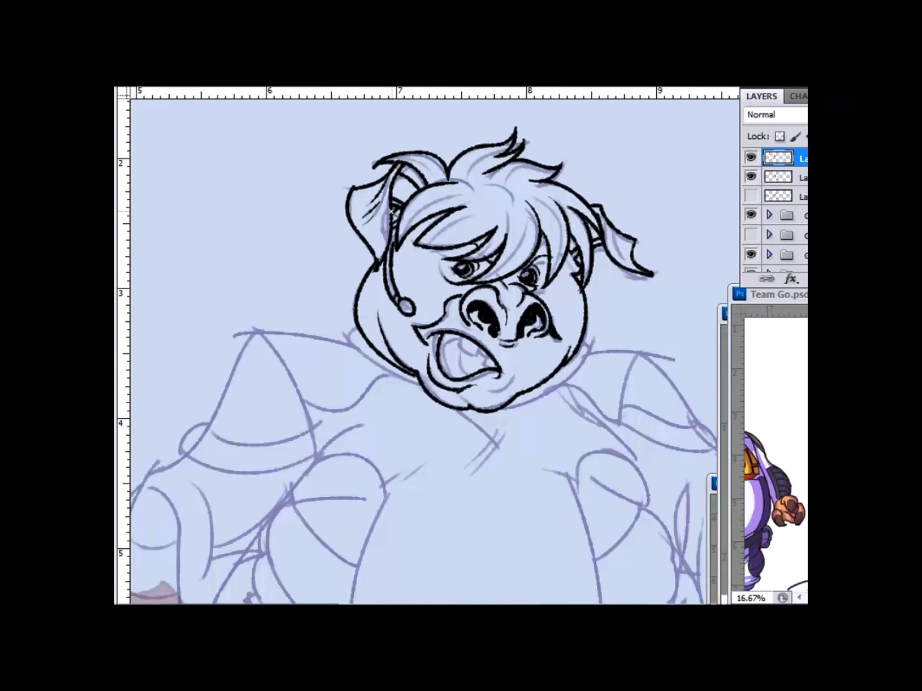
left_click_drag(450, 333, 459, 363)
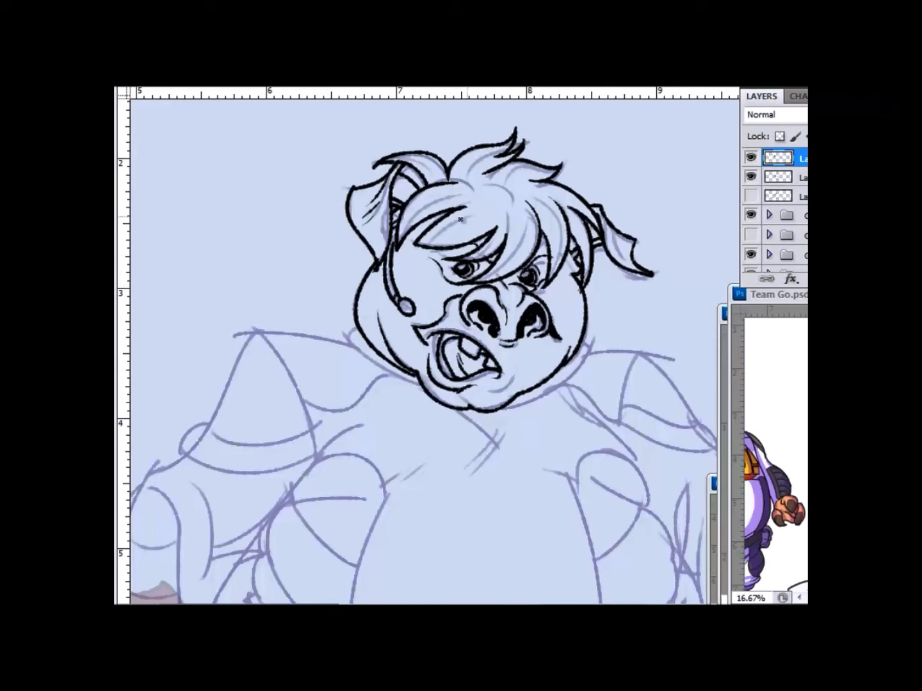
Ink fine strand lines through the fringe and top hair, plus the fold in the right-hand ear
left_click_drag(420, 248, 502, 233)
mouse_move(463, 186)
left_mouse_down()
mouse_move(499, 148)
mouse_move(544, 164)
left_mouse_up()
left_click_drag(406, 236, 473, 192)
left_click_drag(607, 228, 627, 259)
Ink the neck collar below the jaw and the top edge of the left-hand shoulder
left_click_drag(297, 201, 269, 171)
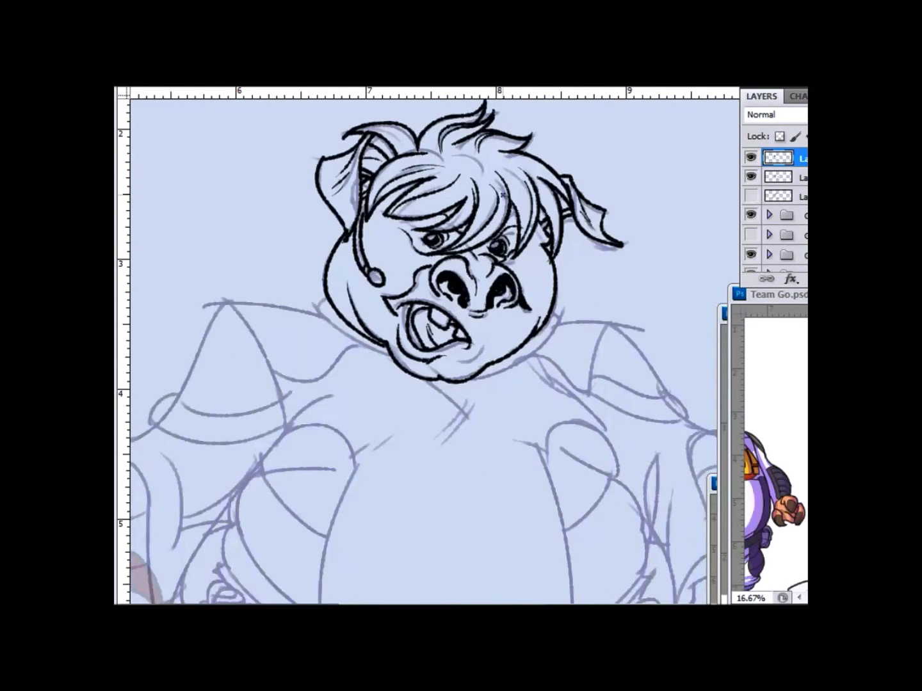
left_click_drag(342, 243, 342, 222)
left_click_drag(354, 171, 372, 164)
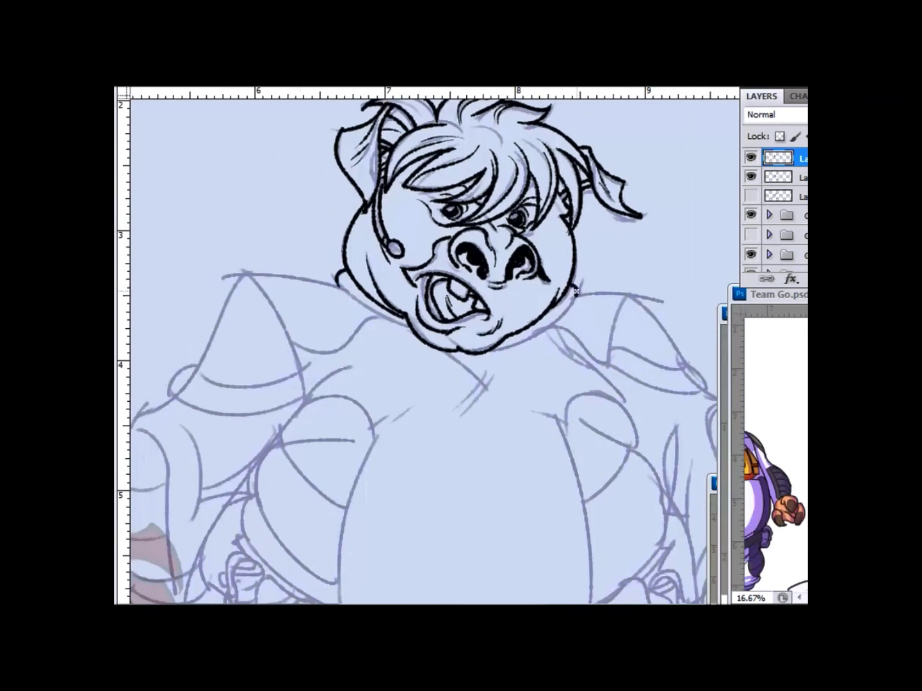
key("r")
left_click_drag(483, 421, 504, 291)
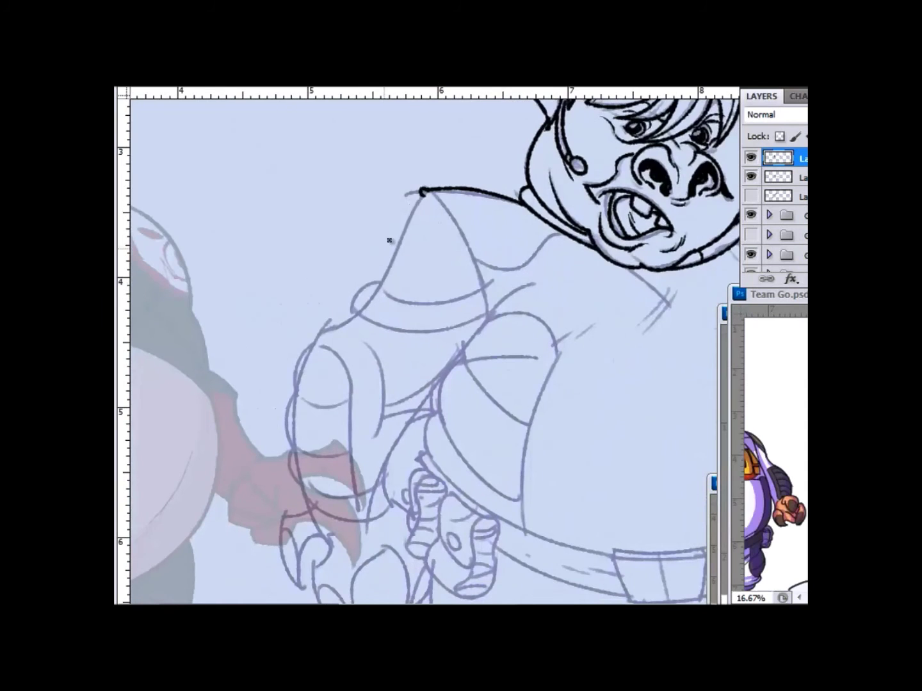
Ink the left-hand shoulder pad's sides, the arm contour and the segmented forearm plate
left_click_drag(422, 191, 293, 451)
left_click_drag(282, 344, 303, 257)
left_click_drag(320, 401, 375, 415)
left_click_drag(312, 301, 378, 372)
left_click_drag(313, 315, 366, 314)
left_click_drag(377, 249, 403, 325)
mouse_move(406, 261)
left_mouse_down()
mouse_move(430, 338)
mouse_move(509, 227)
left_mouse_up()
Ink the right-hand shoulder contour and the segmented plate on the forearm below it
mouse_move(448, 108)
left_mouse_down()
mouse_move(510, 228)
mouse_move(224, 269)
left_mouse_up()
mouse_move(580, 182)
left_mouse_down()
mouse_move(646, 251)
mouse_move(503, 222)
left_mouse_up()
mouse_move(495, 216)
left_mouse_down()
mouse_move(541, 267)
mouse_move(541, 310)
left_mouse_up()
mouse_move(500, 299)
left_mouse_down()
mouse_move(534, 349)
mouse_move(492, 303)
mouse_move(479, 214)
left_mouse_up()
left_click_drag(487, 269, 576, 219)
Ink the right-hand fist with its curled fingers, thumb and pointed claws
left_click_drag(598, 310, 607, 429)
left_click_drag(569, 359, 602, 371)
mouse_move(603, 332)
left_mouse_down()
mouse_move(610, 377)
mouse_move(626, 373)
left_mouse_up()
left_click_drag(618, 368, 669, 401)
left_click_drag(685, 360, 657, 441)
left_click_drag(620, 317, 671, 398)
mouse_move(682, 383)
left_mouse_down()
mouse_move(643, 290)
mouse_move(602, 315)
left_mouse_up()
left_click_drag(654, 298, 672, 423)
left_click_drag(607, 334, 626, 355)
left_click_drag(577, 288, 596, 297)
Ink the right-hand arm's inner contour and folds, and the rounded side panel on that half of the torso
mouse_move(538, 261)
left_mouse_down()
mouse_move(574, 372)
mouse_move(656, 412)
left_mouse_up()
left_click_drag(613, 301, 573, 350)
left_click_drag(563, 238, 558, 297)
mouse_move(547, 187)
left_mouse_down()
mouse_move(543, 275)
mouse_move(541, 266)
left_mouse_up()
mouse_move(503, 222)
left_mouse_down()
mouse_move(548, 322)
mouse_move(462, 360)
mouse_move(460, 279)
left_mouse_up()
mouse_move(447, 195)
left_mouse_down()
mouse_move(512, 211)
mouse_move(463, 362)
left_mouse_up()
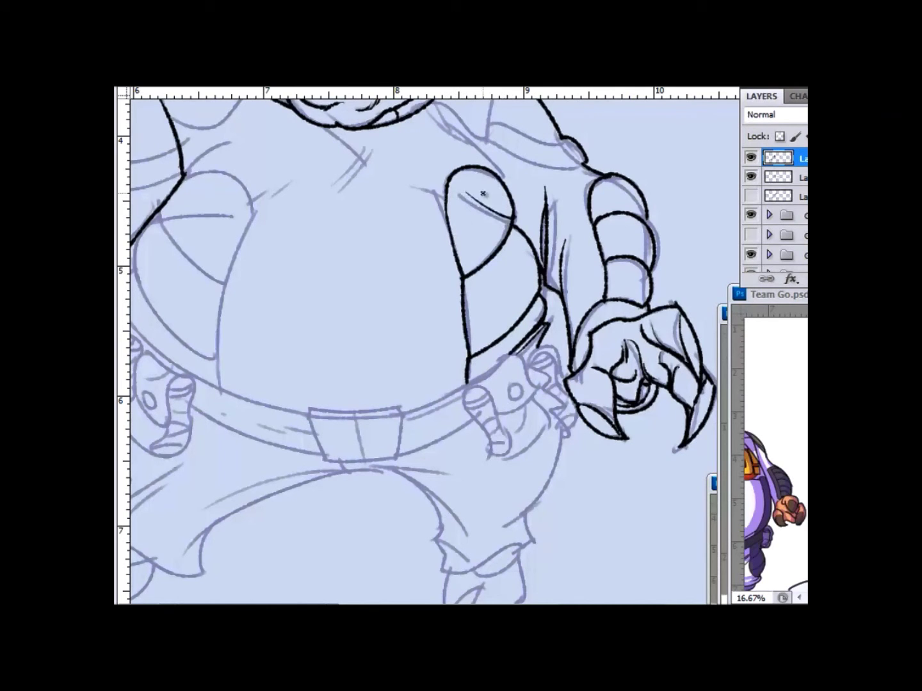
Ink the left-hand side panel of the torso with its inner seams and the short creases beside it
scroll(400, 243, "left", 7)
left_click_drag(397, 225, 465, 299)
left_click_drag(374, 250, 464, 384)
left_click_drag(370, 282, 358, 334)
mouse_move(419, 191)
left_mouse_down()
mouse_move(465, 298)
mouse_move(456, 402)
left_mouse_up()
left_click_drag(396, 229, 462, 236)
left_click_drag(484, 224, 503, 210)
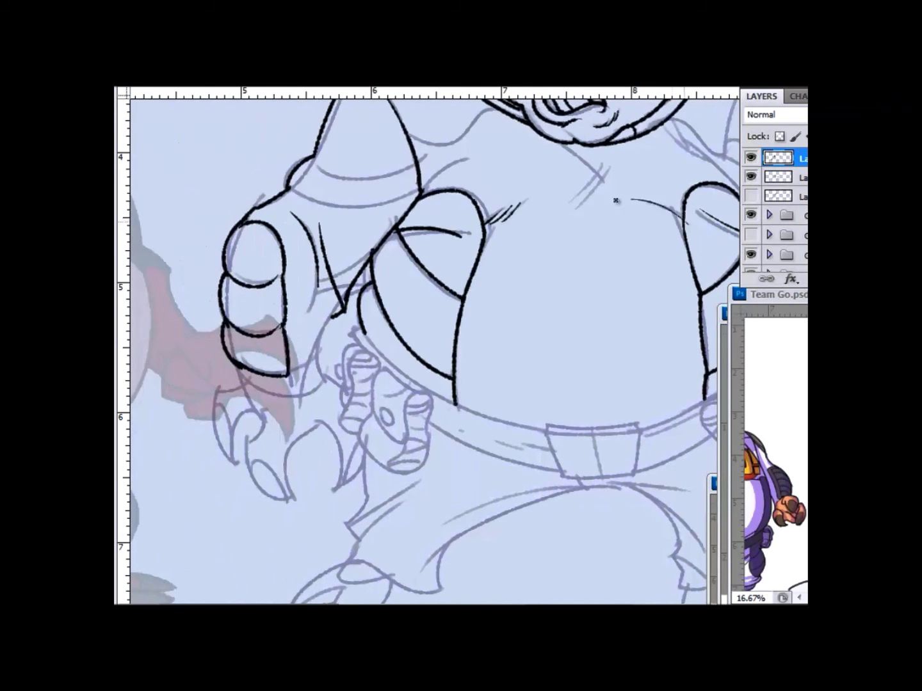
Ink the chest crease, the fold below the chin and the left-hand shoulder seam
left_click_drag(615, 200, 683, 225)
left_click_drag(641, 210, 562, 278)
left_click_drag(520, 228, 534, 247)
left_click_drag(329, 203, 378, 208)
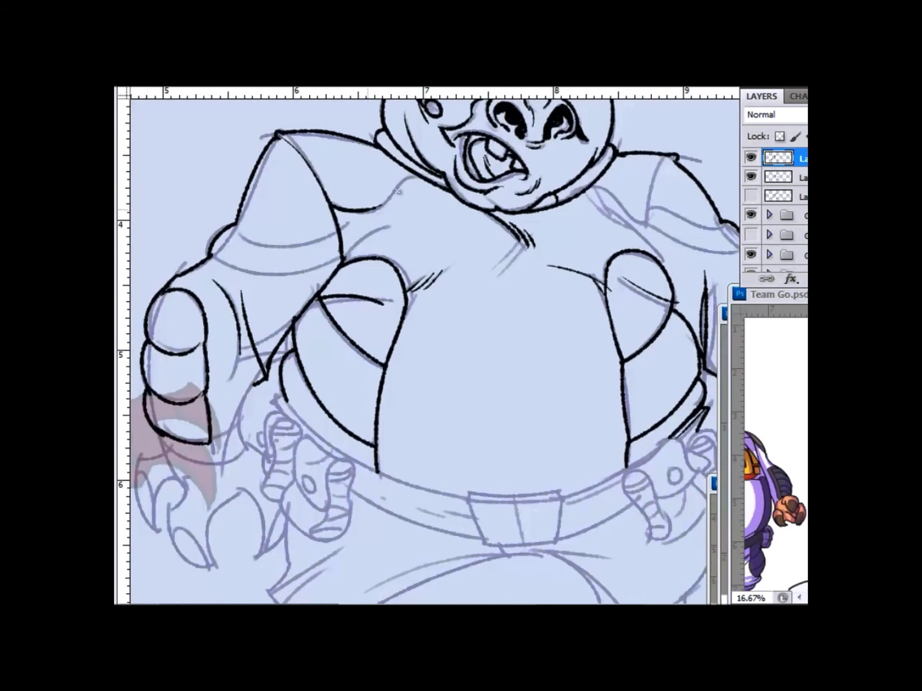
Ink the right-hand shoulder seams, the left-hand shoulder pad's rim and the creases at that armpit
scroll(397, 191, "right", 4)
mouse_move(477, 200)
left_mouse_down()
mouse_move(544, 247)
mouse_move(539, 230)
left_mouse_up()
left_click_drag(560, 287, 487, 218)
left_click_drag(565, 224, 637, 256)
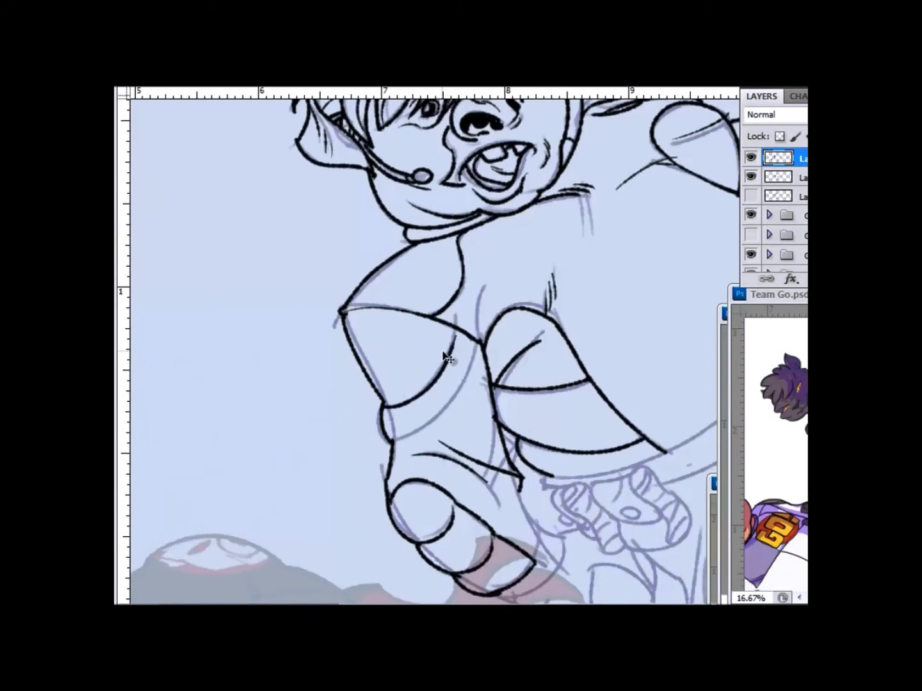
left_click_drag(476, 344, 394, 440)
left_click_drag(489, 281, 480, 341)
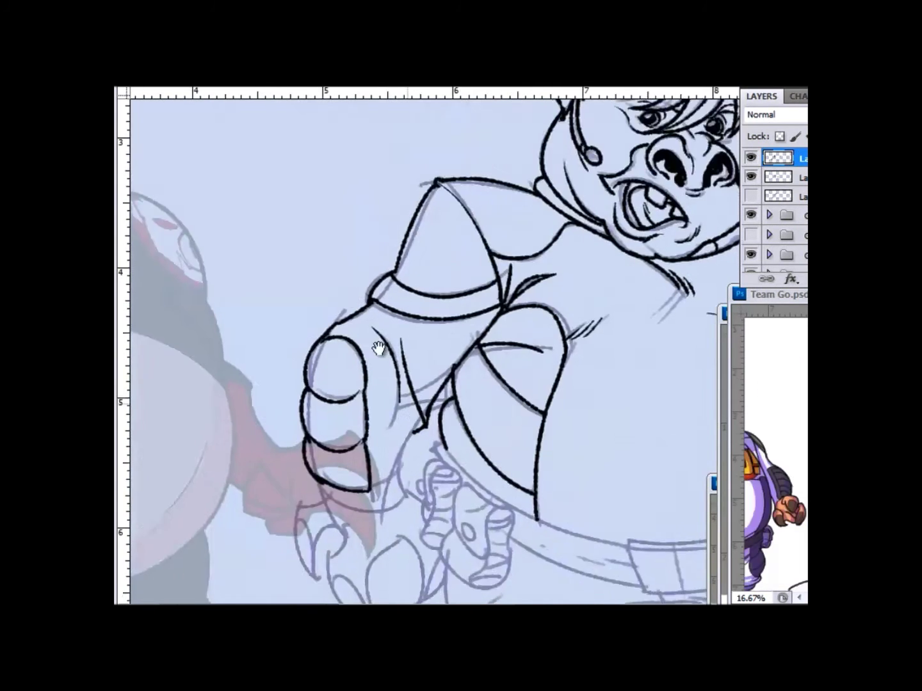
Ink the left-hand wrist cuff and the sleeve folds along the inner arm
scroll(378, 346, "down", 3)
left_click_drag(323, 336, 406, 349)
left_click_drag(314, 314, 327, 340)
mouse_move(400, 291)
left_mouse_down()
mouse_move(374, 346)
mouse_move(393, 385)
left_mouse_up()
scroll(413, 223, "up", 2)
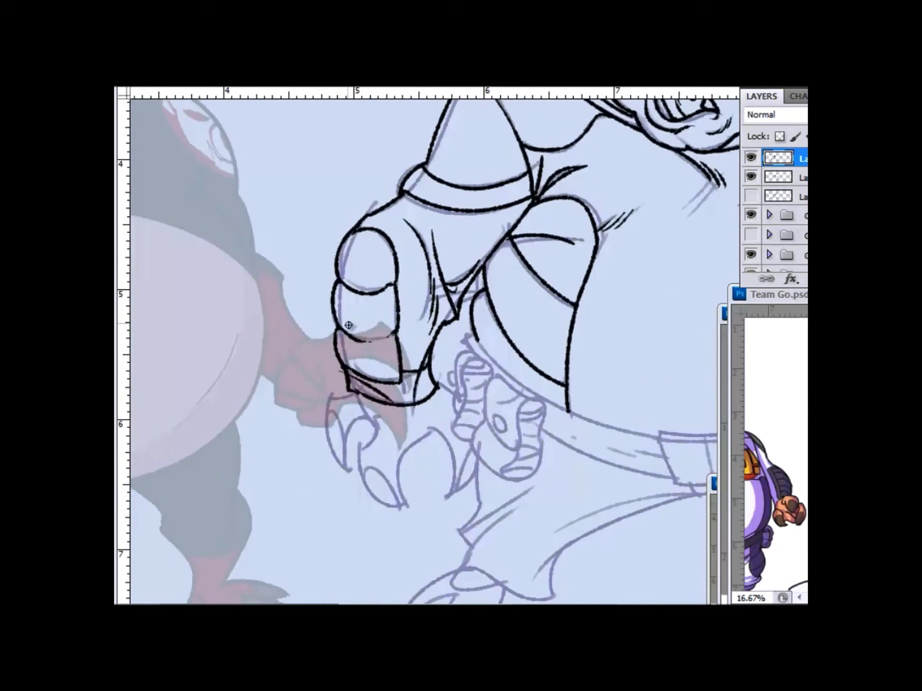
key("ctrl+shift+h")
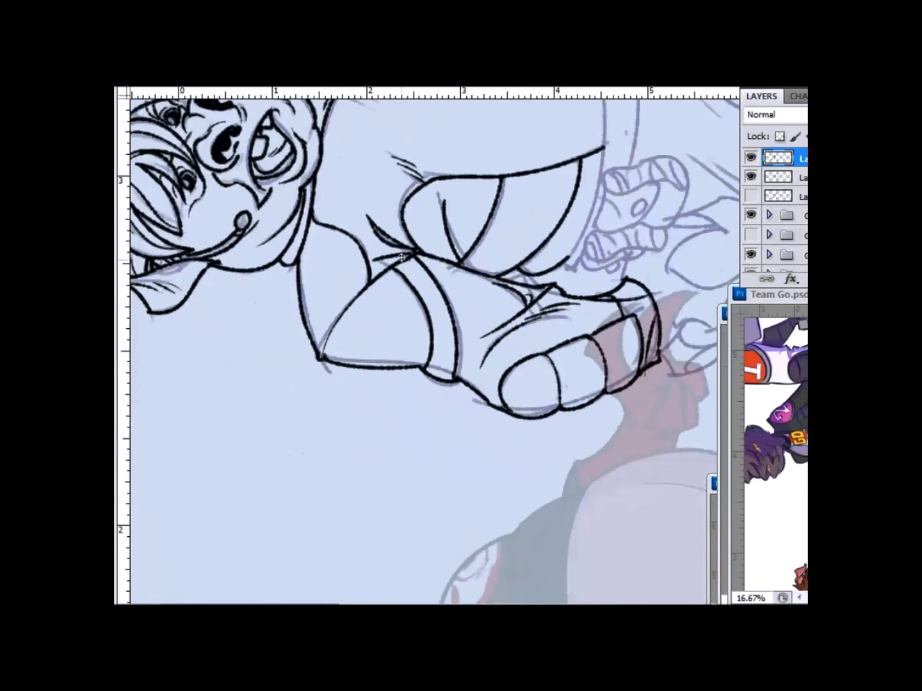
key("ctrl+shift+h")
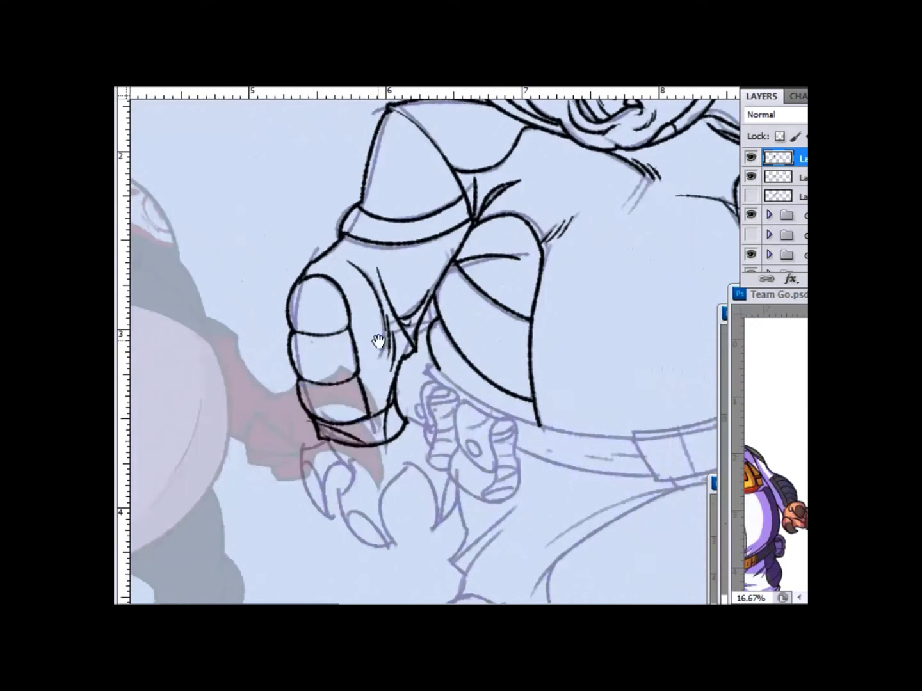
Ink the left-hand fist's curled fingers and pointed claws below the cuff
left_click_drag(378, 341, 432, 222)
left_click_drag(356, 330, 384, 398)
left_click_drag(410, 349, 442, 425)
left_click_drag(451, 342, 506, 410)
left_click_drag(511, 365, 521, 415)
left_click_drag(448, 311, 467, 285)
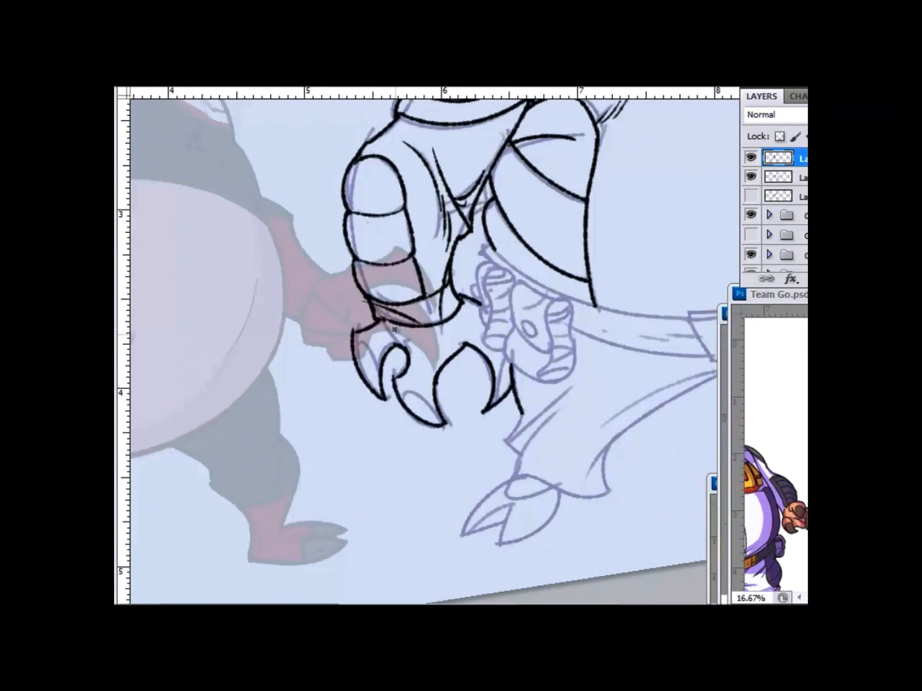
left_click_drag(395, 394, 441, 425)
left_click_drag(448, 353, 376, 321)
Ink the left-hand trouser leg's outer edge, its pointed cuff and the curve of the inner thigh
left_click_drag(520, 412, 441, 464)
key("ctrl+shift+h")
left_click_drag(403, 257, 611, 442)
left_click_drag(579, 361, 563, 492)
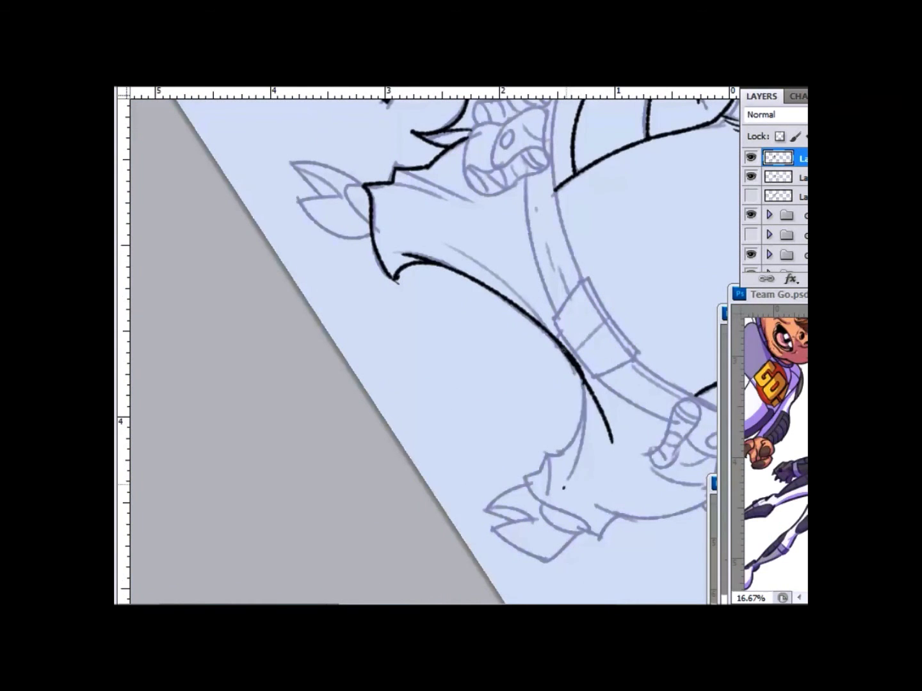
Ink the right-hand trouser leg's inner and outer edges, jagged cuff and fabric folds
left_click_drag(581, 391, 545, 456)
key("ctrl+shift+h")
mouse_move(608, 526)
left_mouse_down()
mouse_move(372, 483)
mouse_move(630, 235)
mouse_move(545, 262)
mouse_move(582, 429)
mouse_move(545, 263)
left_mouse_up()
key("ctrl+z")
mouse_move(583, 428)
left_mouse_down()
mouse_move(557, 528)
mouse_move(605, 477)
mouse_move(550, 510)
mouse_move(707, 419)
left_mouse_up()
Ink the split hooves below the trouser cuffs
left_click_drag(415, 384, 368, 466)
left_click_drag(367, 378, 416, 474)
mouse_move(547, 349)
left_mouse_down()
mouse_move(452, 424)
mouse_move(429, 402)
left_mouse_up()
mouse_move(338, 450)
left_mouse_down()
mouse_move(289, 519)
mouse_move(381, 521)
left_mouse_up()
mouse_move(374, 451)
left_mouse_down()
mouse_move(299, 512)
mouse_move(359, 525)
left_mouse_up()
Ink the left-hand hip pouches with their curled flaps, round button and crease lines
mouse_move(313, 203)
left_mouse_down()
mouse_move(302, 281)
mouse_move(377, 337)
left_mouse_up()
left_click_drag(382, 268, 384, 327)
mouse_move(343, 256)
left_mouse_down()
mouse_move(385, 224)
mouse_move(389, 275)
left_mouse_up()
mouse_move(345, 227)
left_mouse_down()
mouse_move(325, 275)
mouse_move(367, 305)
left_mouse_up()
mouse_move(377, 257)
left_mouse_down()
mouse_move(348, 330)
mouse_move(364, 285)
left_mouse_up()
left_click_drag(344, 268, 336, 272)
mouse_move(319, 204)
left_mouse_down()
mouse_move(299, 253)
mouse_move(332, 230)
left_mouse_up()
left_click_drag(299, 256, 380, 330)
left_click_drag(362, 286, 381, 308)
left_click_drag(326, 272, 340, 302)
left_click_drag(361, 282, 379, 291)
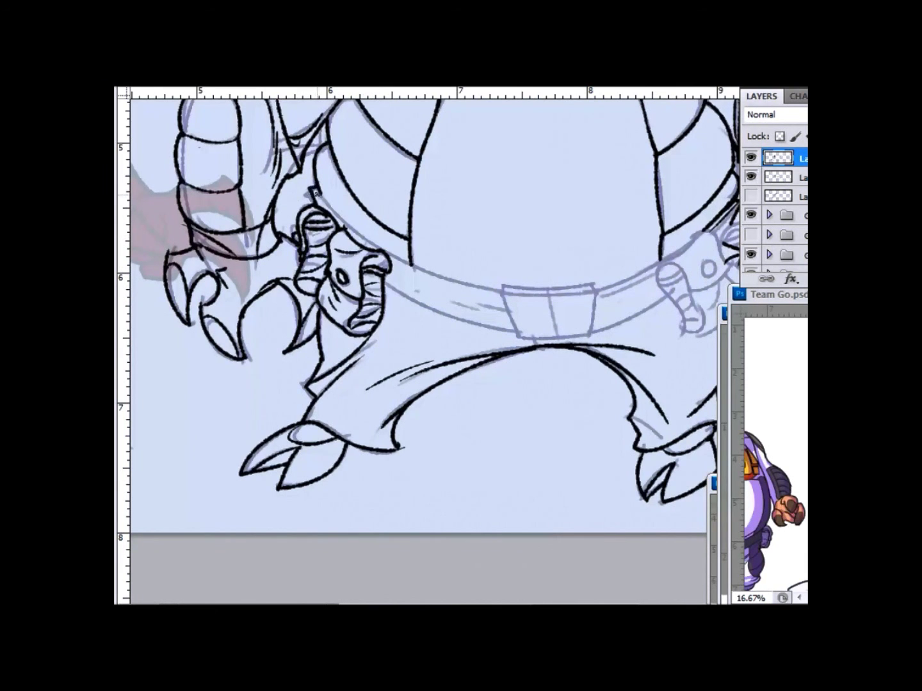
Ink the right-hand hip pouch's outline, flap and rolled upper corners beside the belt
mouse_move(698, 281)
left_mouse_down()
mouse_move(543, 281)
mouse_move(545, 340)
left_mouse_up()
mouse_move(576, 259)
left_mouse_down()
mouse_move(507, 270)
mouse_move(574, 228)
mouse_move(614, 301)
left_mouse_up()
left_click_drag(566, 230, 597, 252)
left_click_drag(504, 282, 534, 250)
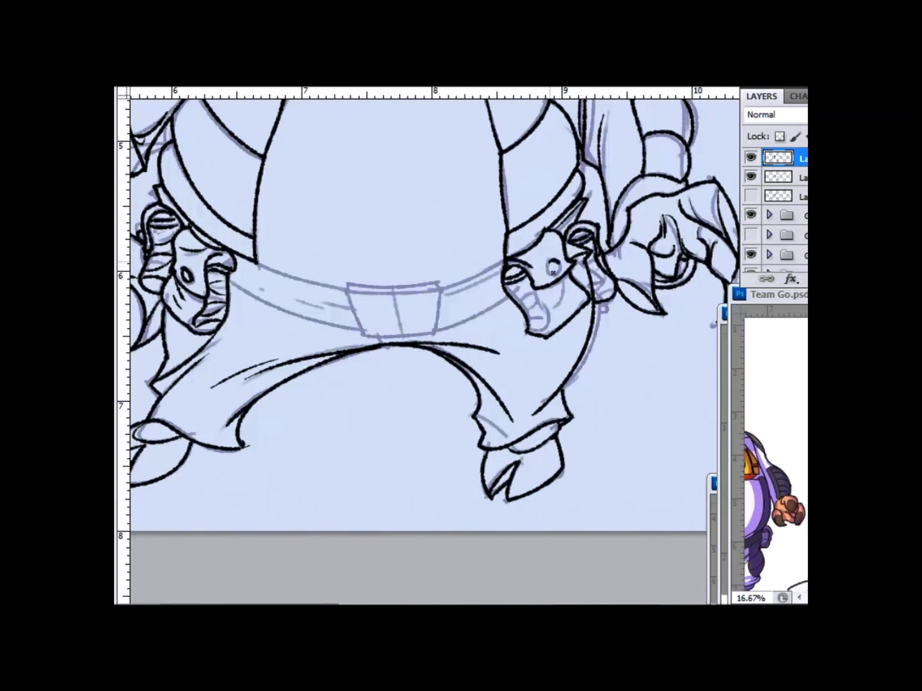
Finish the right-hand pouch's button and folds, and ink the belt with its central buckle across the waist
mouse_move(529, 301)
left_mouse_down()
mouse_move(545, 326)
mouse_move(518, 244)
mouse_move(491, 206)
left_mouse_up()
key("r")
left_click_drag(558, 242, 577, 314)
mouse_move(509, 244)
left_mouse_down()
mouse_move(526, 334)
mouse_move(512, 428)
left_mouse_up()
left_click_drag(570, 319, 535, 453)
left_click_drag(517, 187, 505, 231)
mouse_move(530, 366)
left_mouse_down()
mouse_move(515, 448)
mouse_move(542, 409)
left_mouse_up()
key("Escape")
scroll(565, 417, "up", 3)
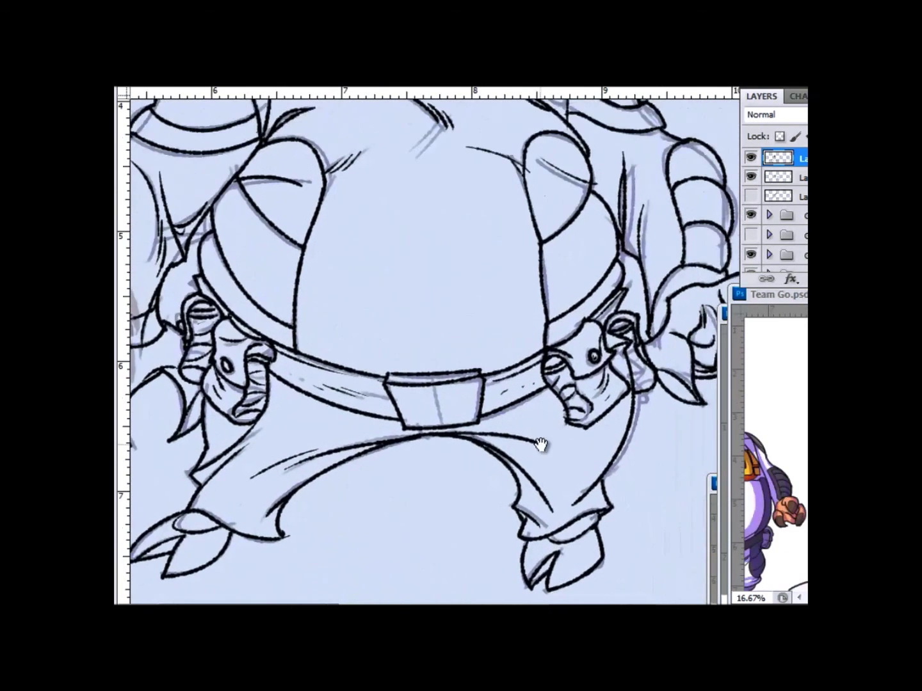
scroll(629, 357, "down", 5)
scroll(211, 324, "up", 3)
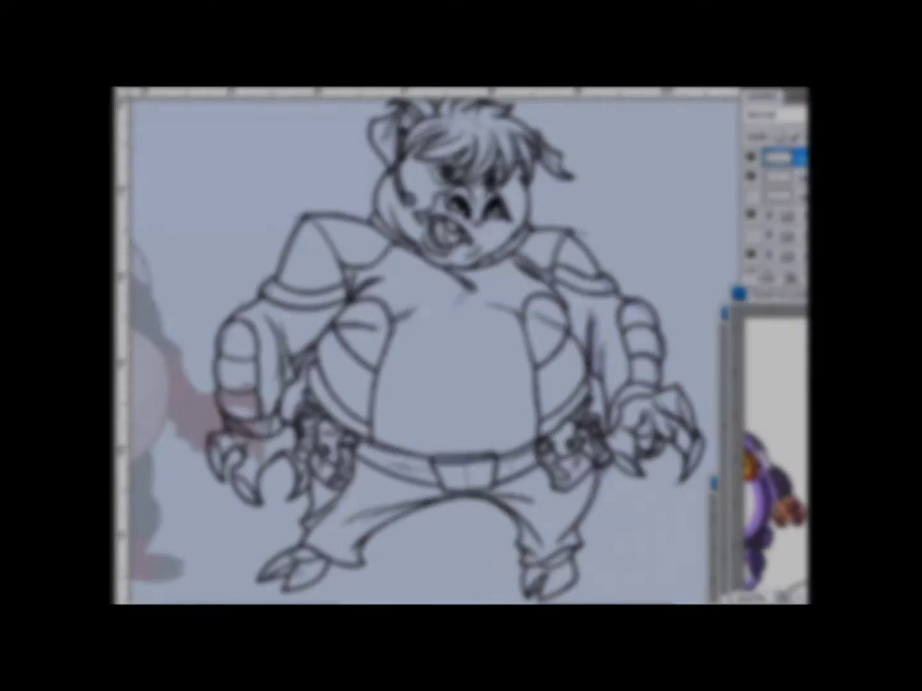